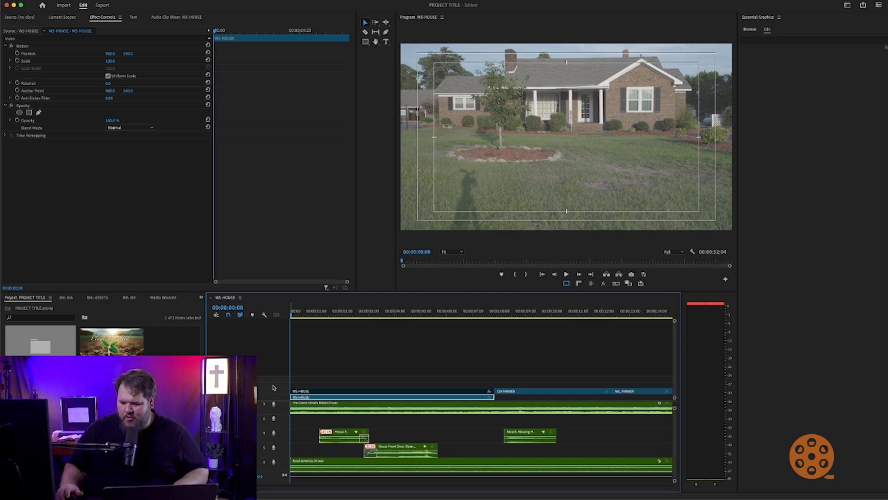
Expand and collapse the height of the video tracks in the timeline several times, ending with them collapsed
scroll(273, 388, "up", 3)
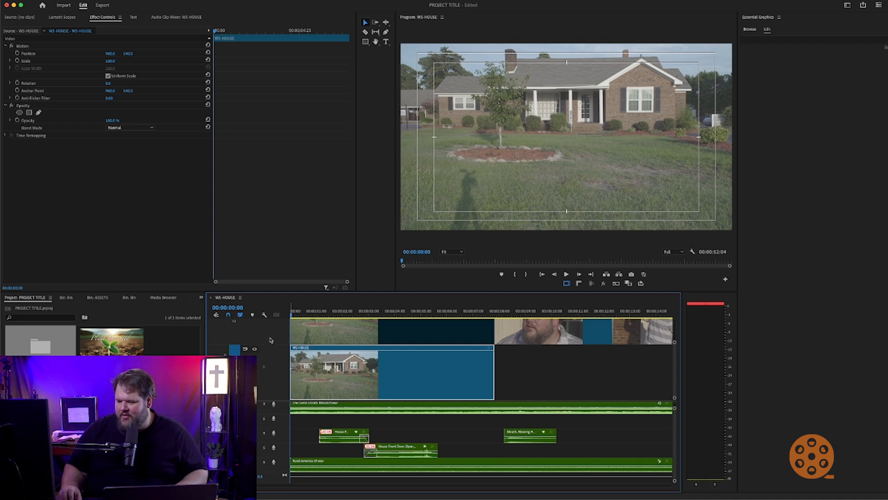
scroll(271, 339, "up", 2)
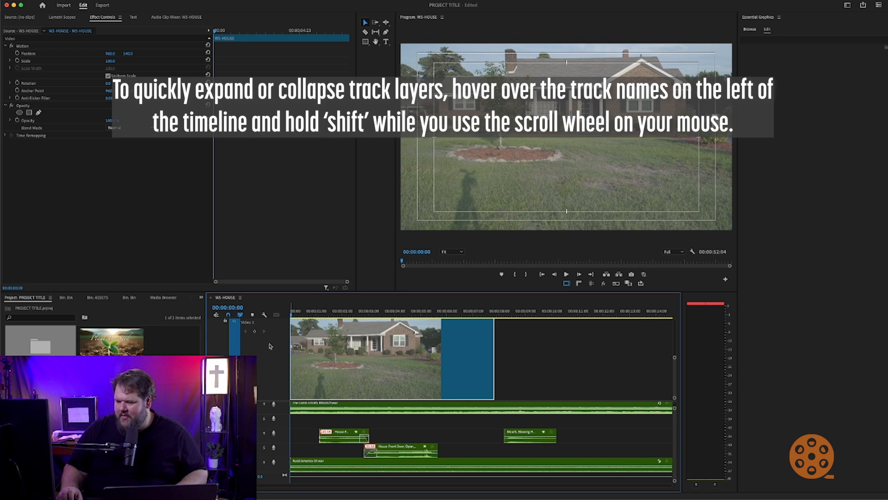
scroll(270, 346, "down", 3)
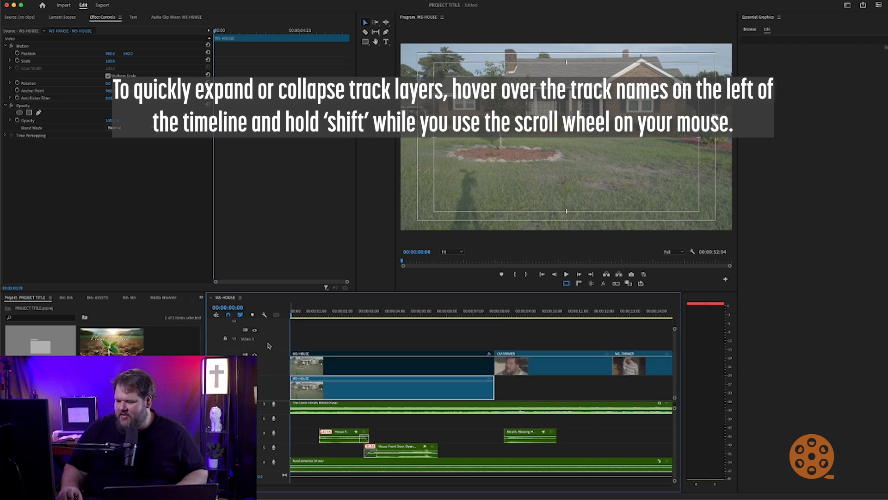
scroll(269, 345, "up", 3)
scroll(268, 345, "down", 3)
scroll(269, 346, "up", 3)
scroll(269, 345, "down", 1)
scroll(269, 345, "down", 2)
scroll(267, 345, "up", 4)
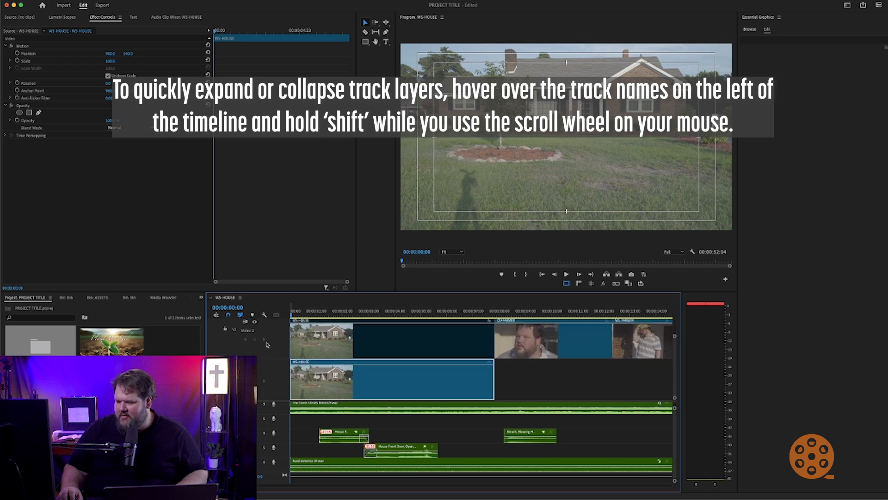
scroll(267, 344, "down", 3)
scroll(268, 344, "up", 4)
scroll(267, 344, "down", 2)
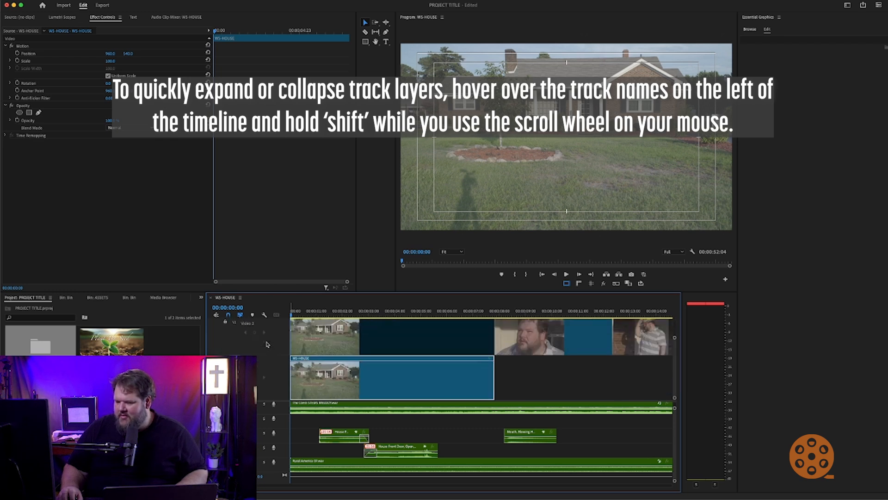
scroll(267, 344, "up", 2)
scroll(267, 344, "down", 4)
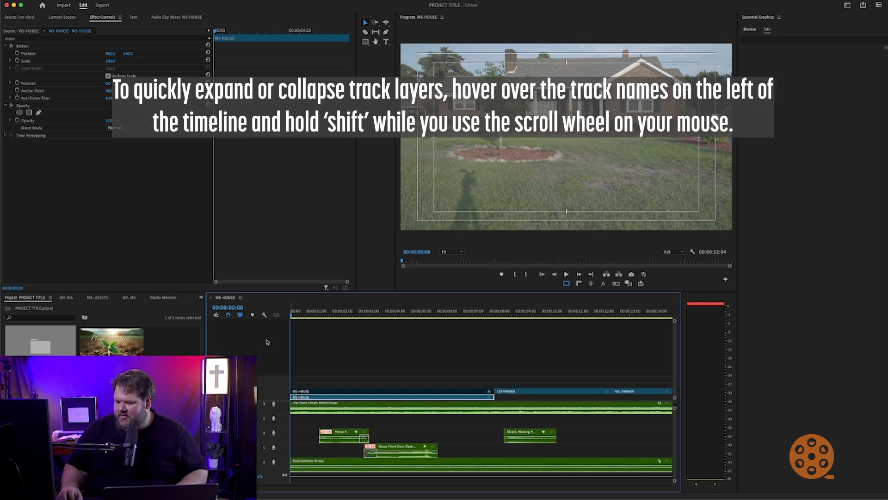
scroll(278, 414, "down", 1)
Link the first WS-HOUSE video clip with the four audio clips beneath it
scroll(274, 437, "up", 5)
scroll(276, 437, "up", 4)
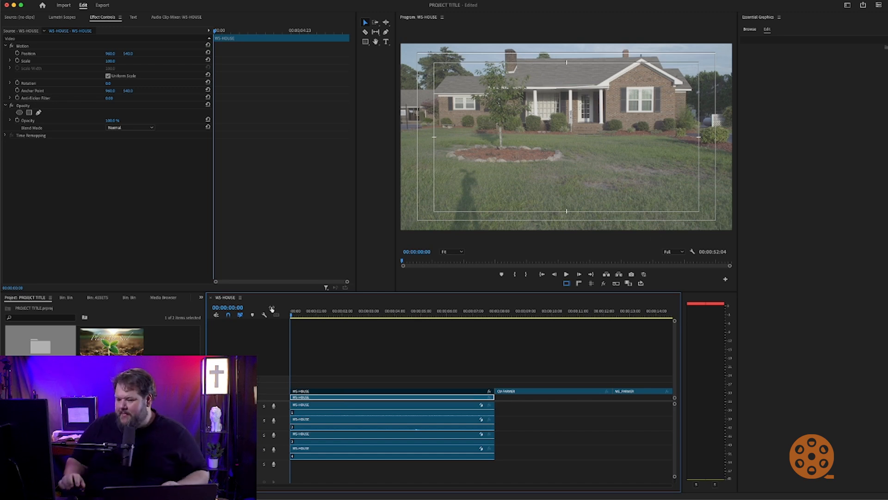
left_click_drag(321, 311, 294, 313)
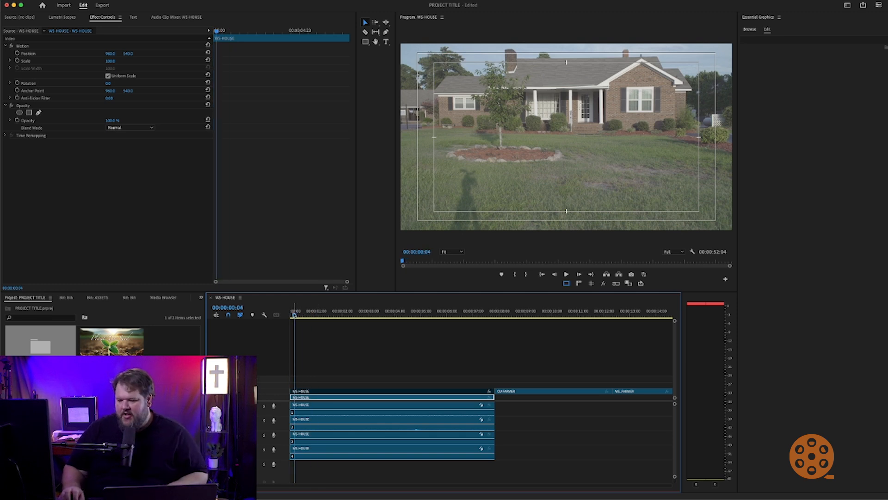
left_click_drag(294, 314, 291, 314)
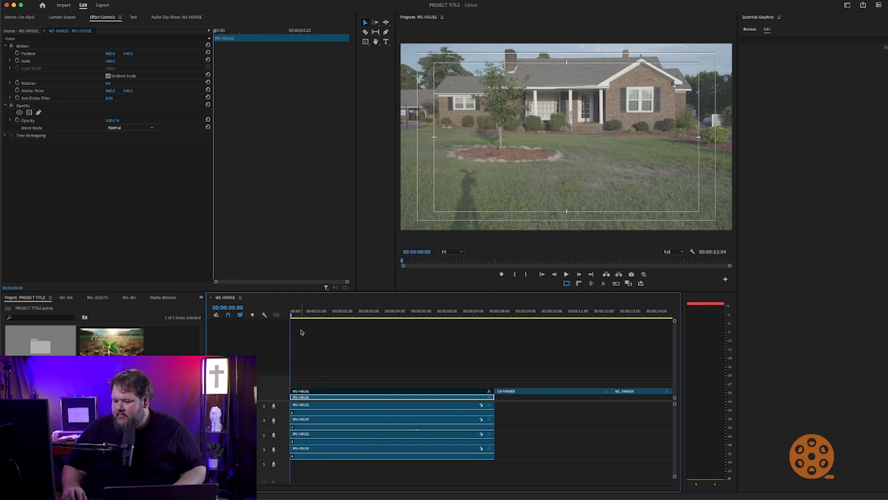
left_click(330, 425)
left_click(374, 411)
left_click(375, 397)
left_click(378, 451, "shift")
left_click(377, 441, "shift")
left_click(379, 427, "shift")
left_click(380, 414, "shift")
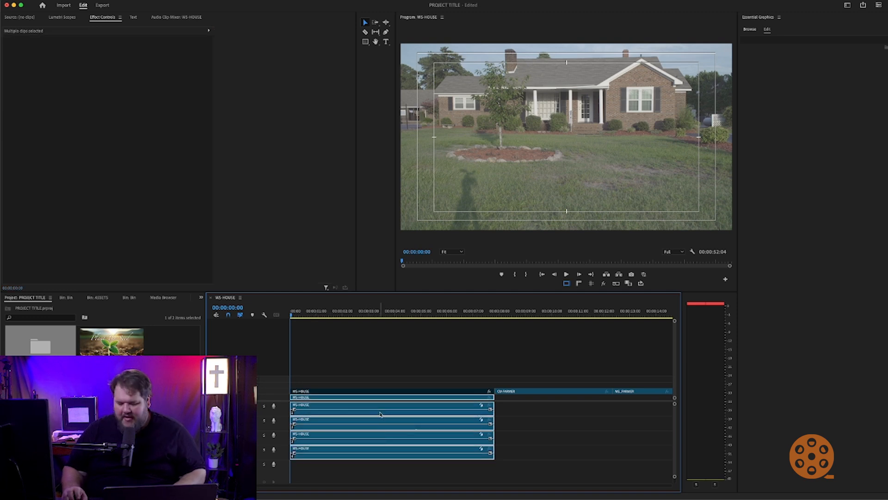
key("super+l")
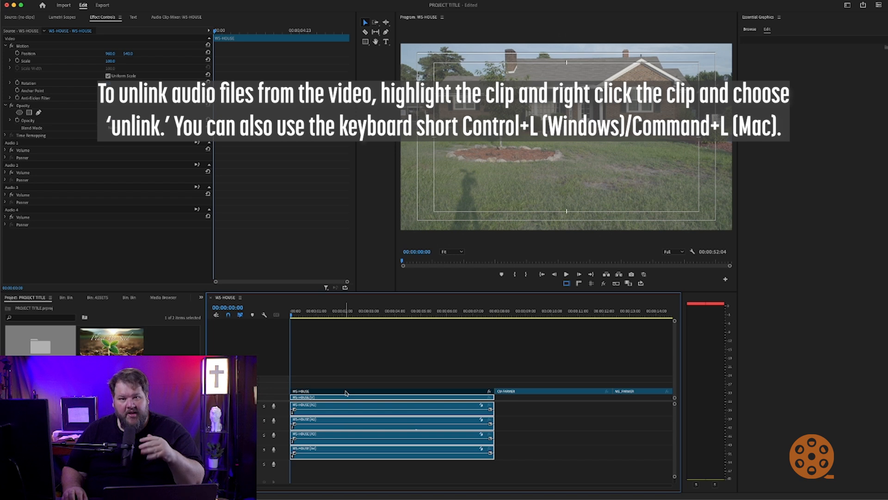
Unlink the first WS-HOUSE video clip from its four audio clips
right_click(356, 421)
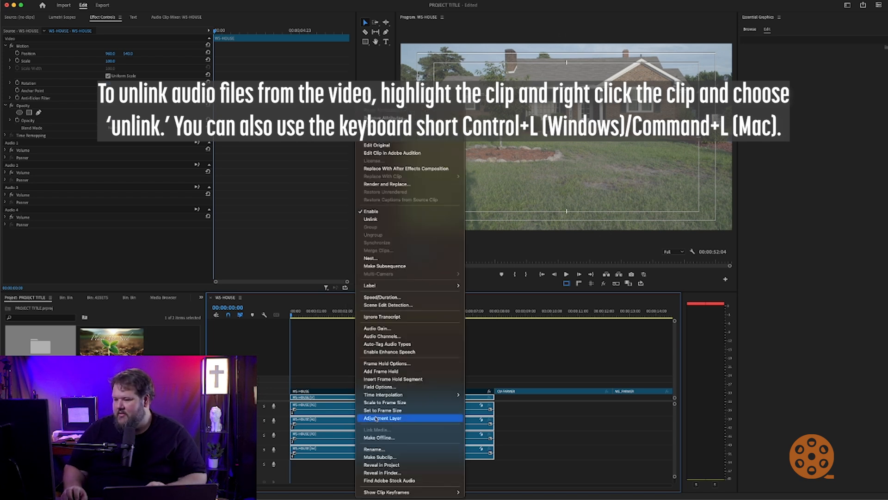
left_click(399, 221)
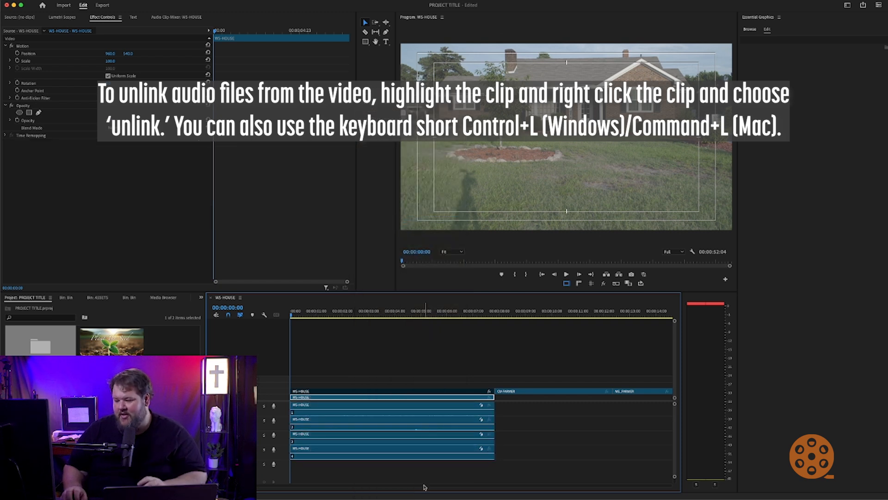
Relink the first WS-HOUSE video clip with its four audio clips and unlink them again
left_click_drag(418, 471, 411, 399)
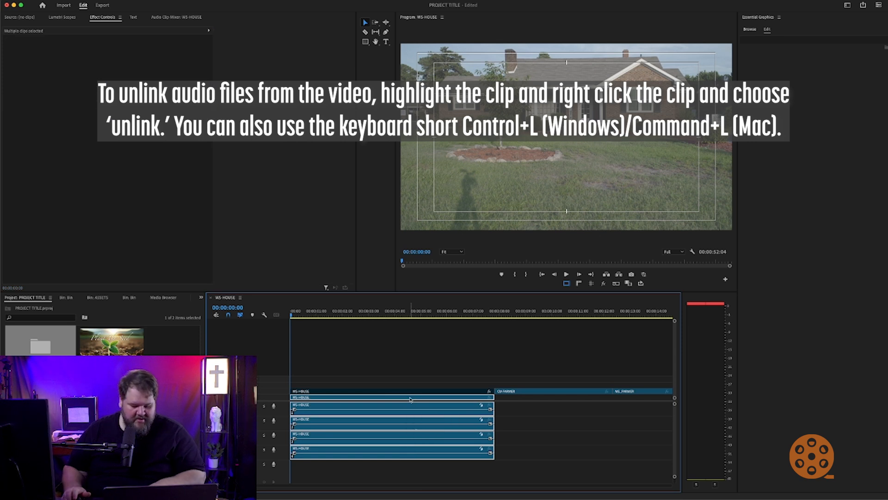
key("super+l")
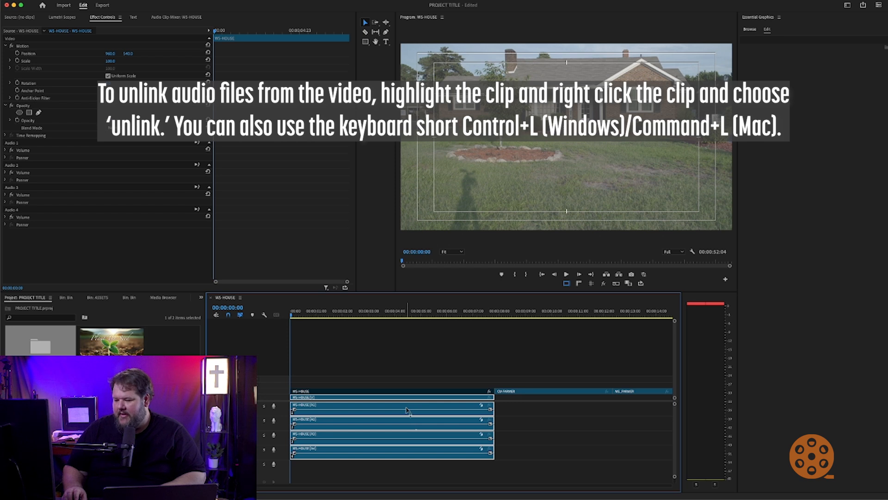
key("super+l")
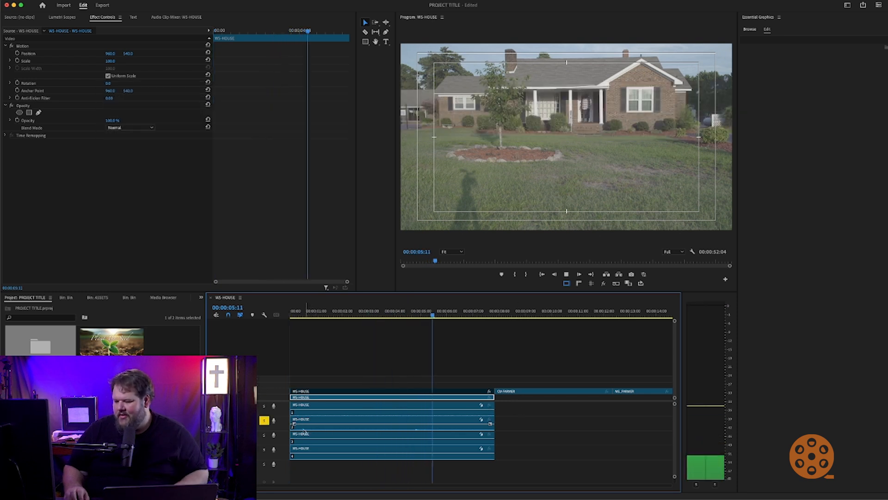
Stop playback and delete the four audio clips beneath the first WS-HOUSE clip
key("space")
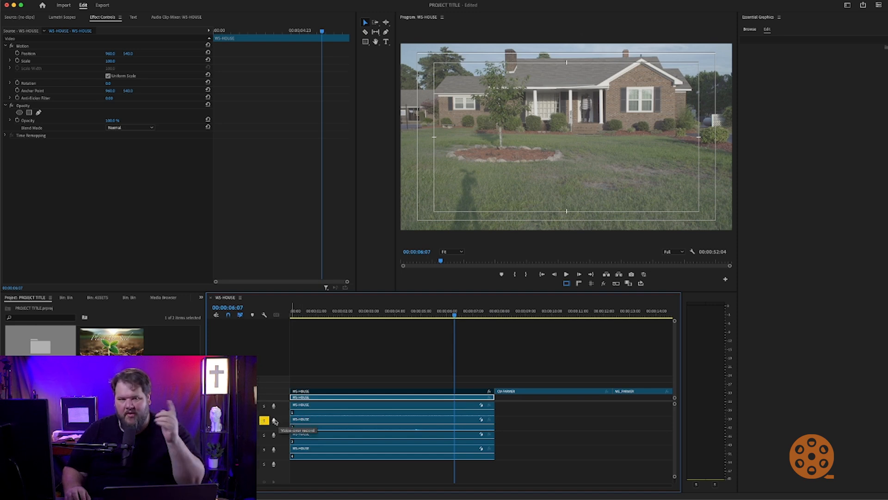
left_click_drag(362, 465, 356, 410)
key("Delete")
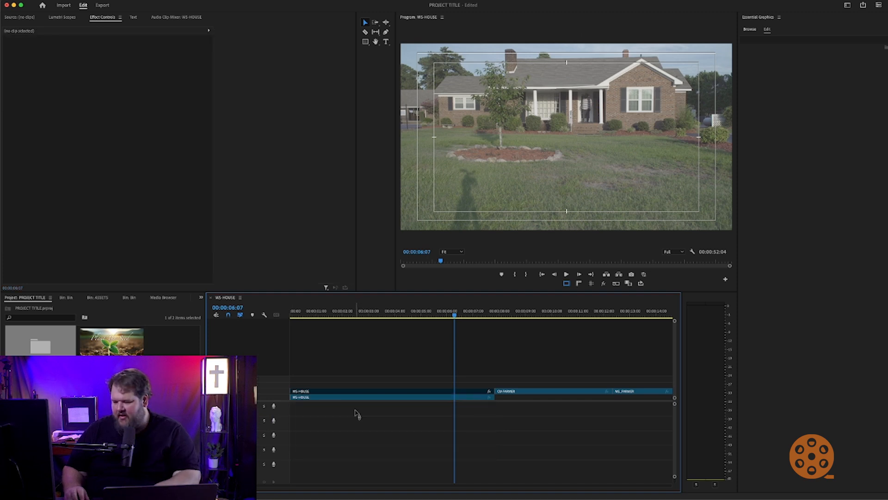
Undo the deletion of the first WS-HOUSE clip's audio
key("minus")
key("minus")
key("minus")
key("minus")
key("equal")
key("equal")
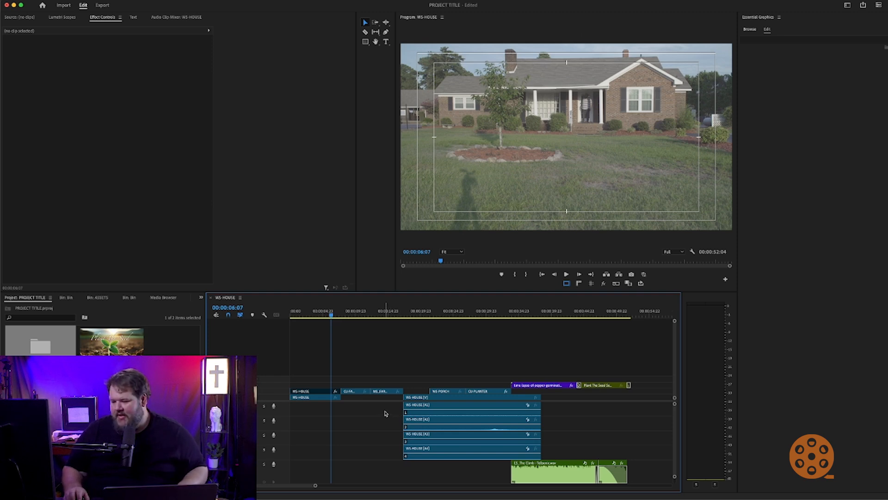
key("super+z")
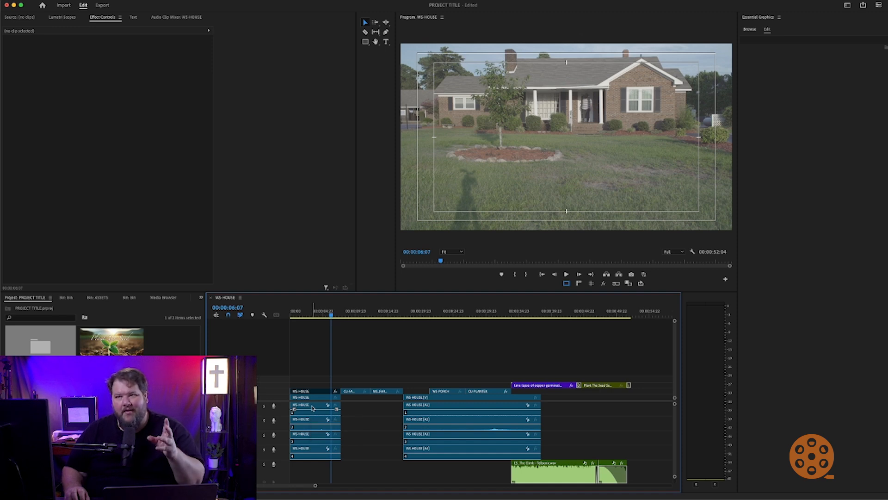
Disable the four audio clips beneath the first WS-HOUSE clip and delete them
left_click_drag(357, 411, 313, 454)
right_click(313, 454)
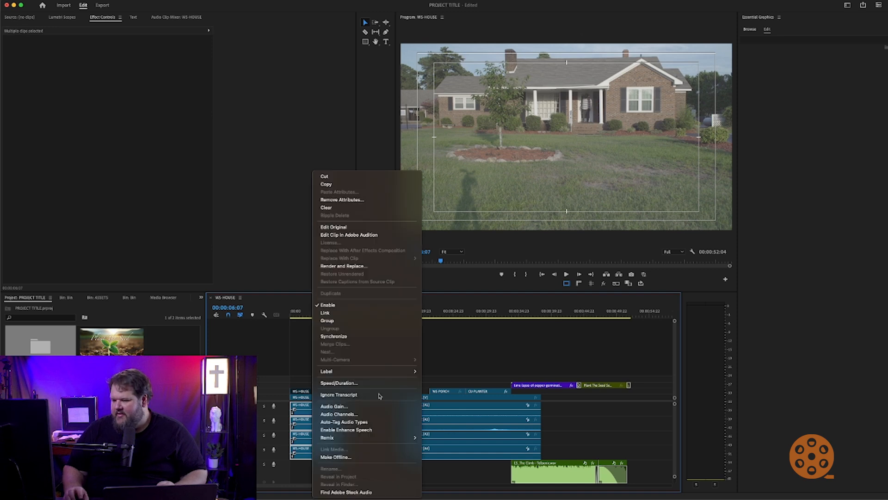
left_click(360, 306)
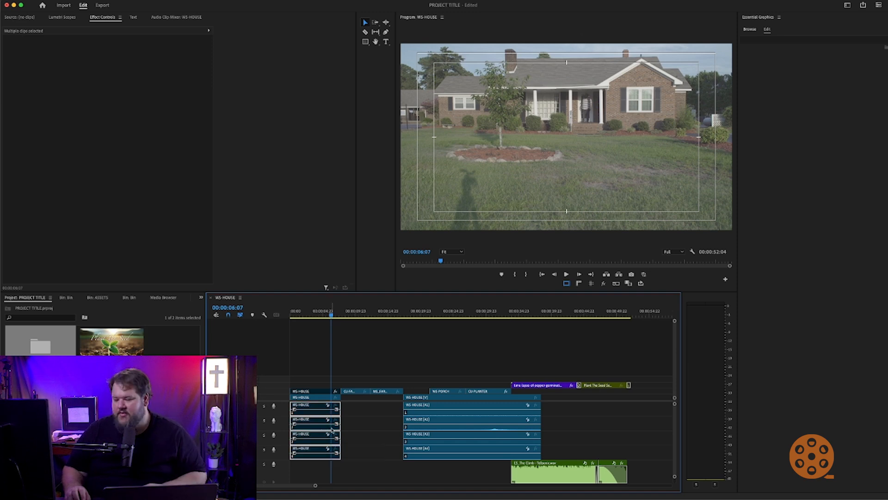
scroll(342, 426, "right", 2)
scroll(327, 422, "left", 2)
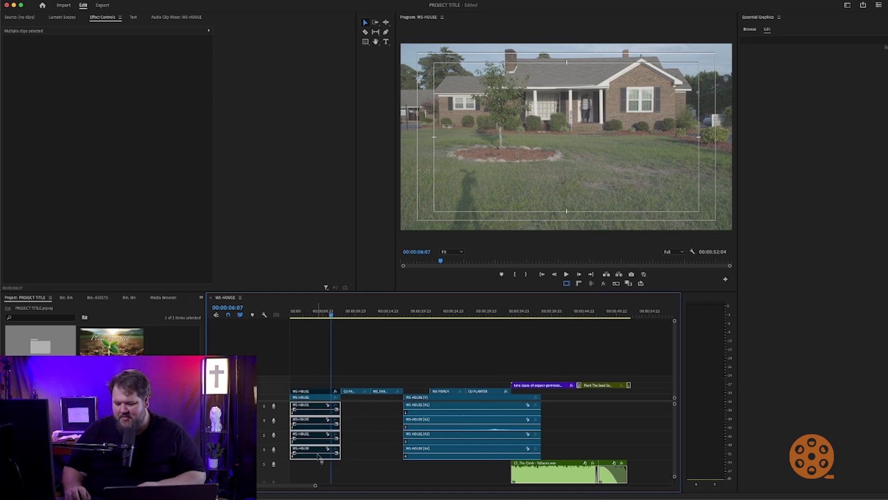
key("Delete")
Unlink the second WS-HOUSE clip from its audio and delete its four audio clips
left_click(431, 414)
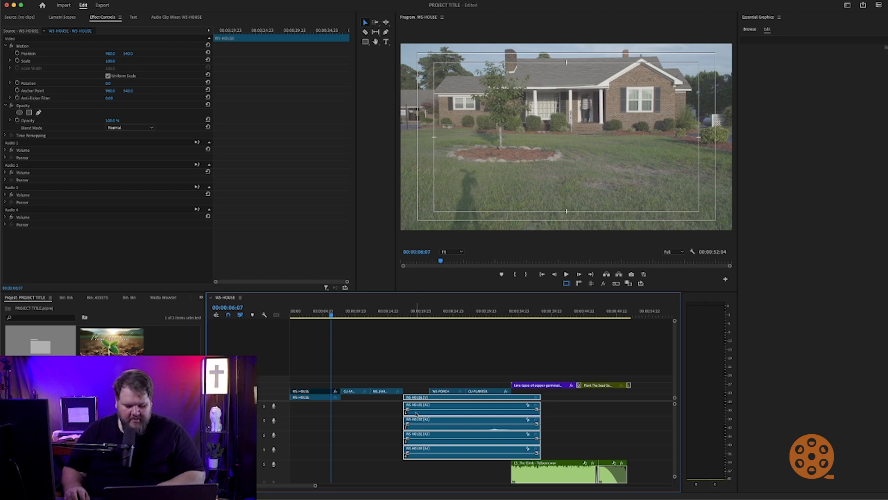
key("super+l")
left_click_drag(394, 407, 428, 446)
key("Delete")
Examine the remaining music clips on the lower audio tracks and the empty audio tracks above them
scroll(416, 449, "down", 3)
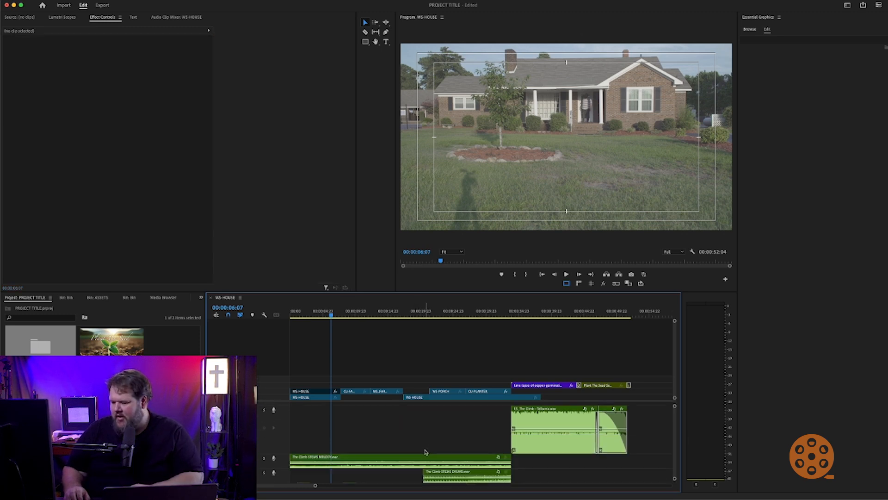
scroll(405, 450, "up", 3)
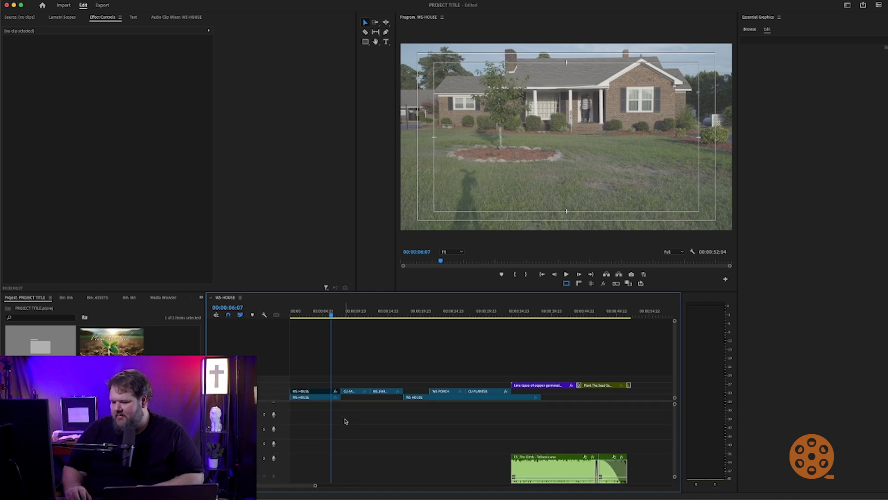
scroll(342, 426, "down", 3)
scroll(344, 426, "up", 3)
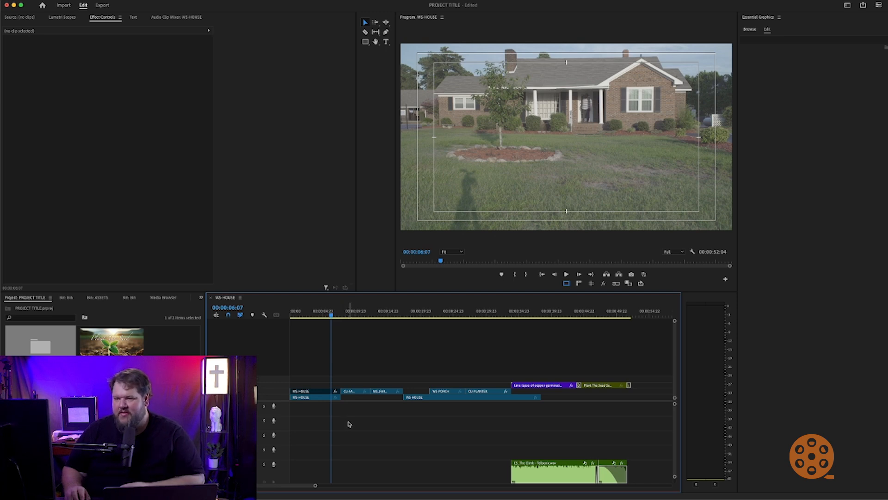
scroll(374, 424, "down", 5)
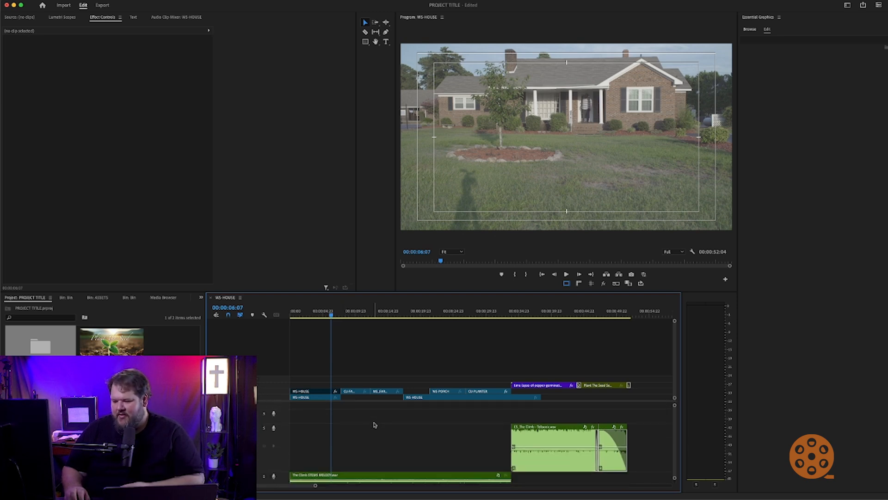
scroll(374, 423, "up", 2)
scroll(362, 421, "up", 1)
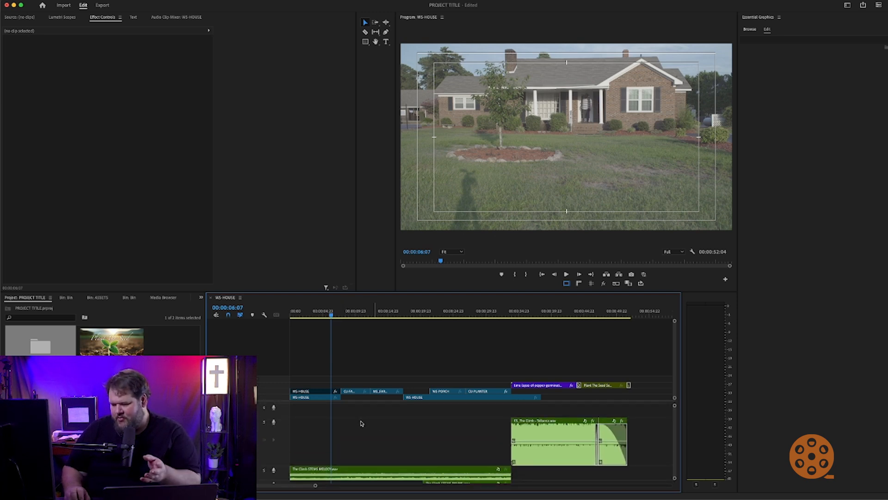
scroll(373, 432, "down", 3)
scroll(375, 432, "up", 4)
scroll(370, 431, "up", 2)
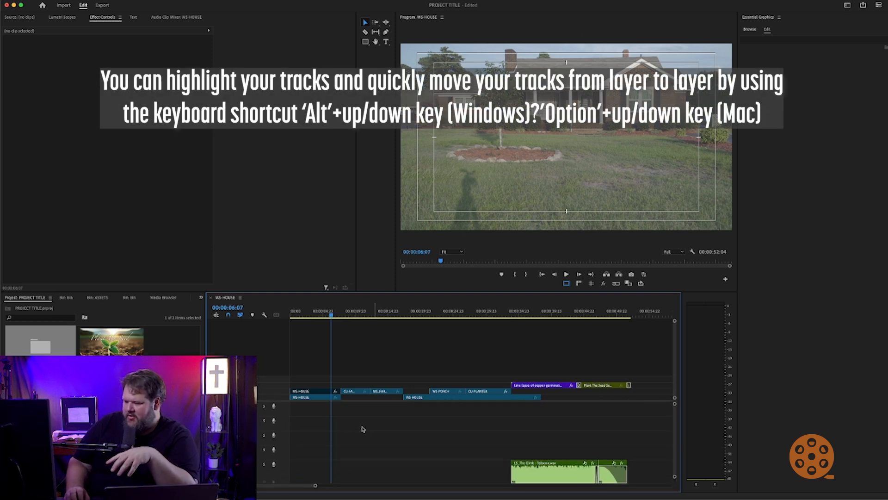
Move all remaining audio clips up together into the empty audio tracks beneath the video, and deselect them
left_click_drag(354, 447, 558, 463)
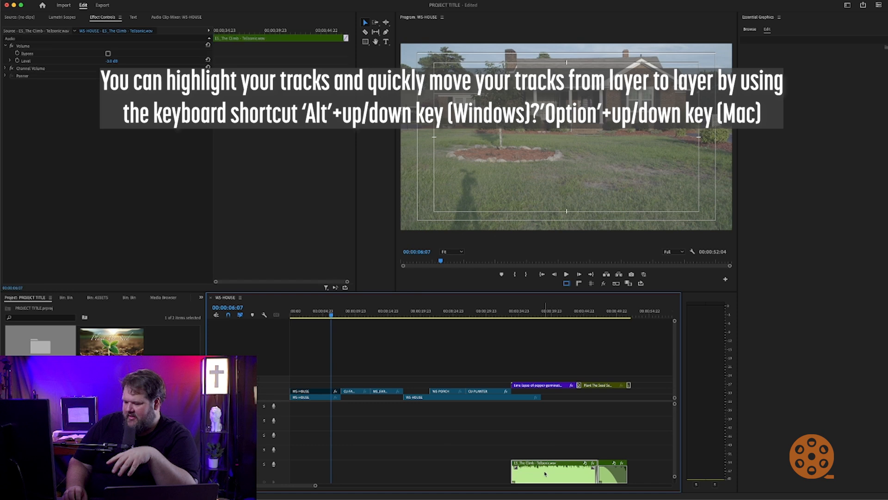
scroll(334, 430, "down", 4)
scroll(324, 429, "up", 4)
left_click_drag(314, 423, 617, 490)
scroll(578, 482, "up", 5)
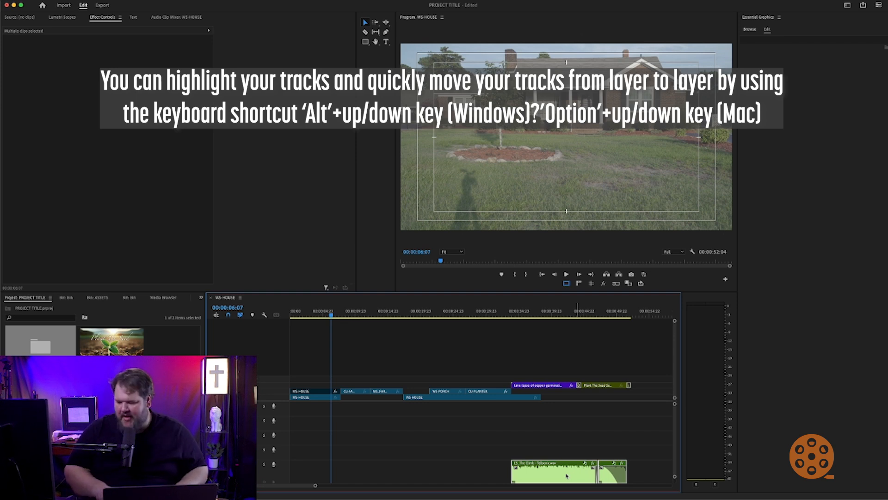
key("alt+Up")
key("alt+Up")
key("alt+Up")
key("alt+Up")
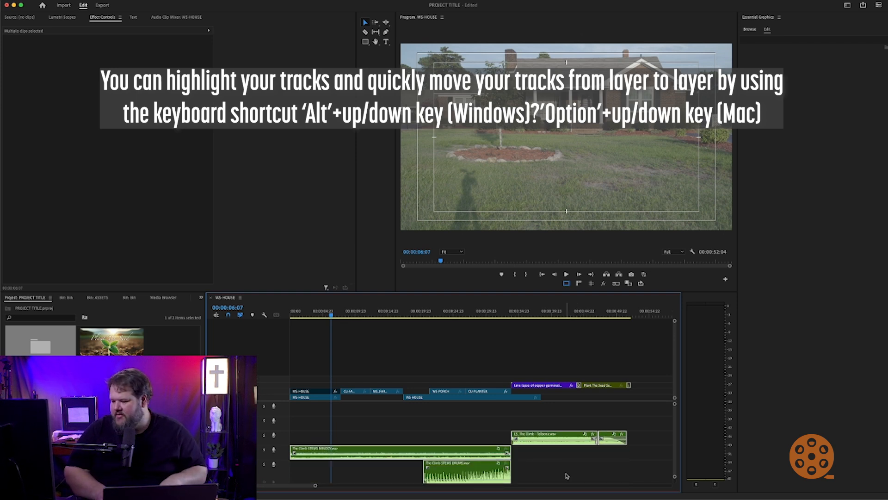
key("alt+Up")
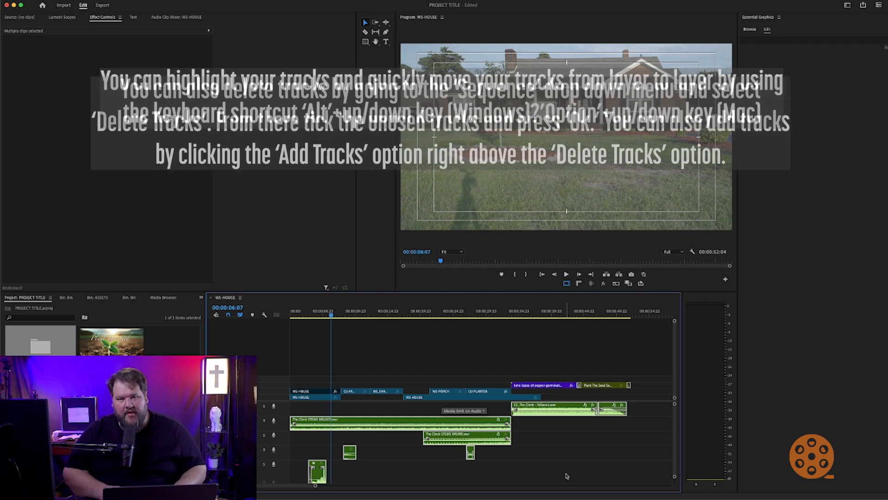
left_click(567, 476)
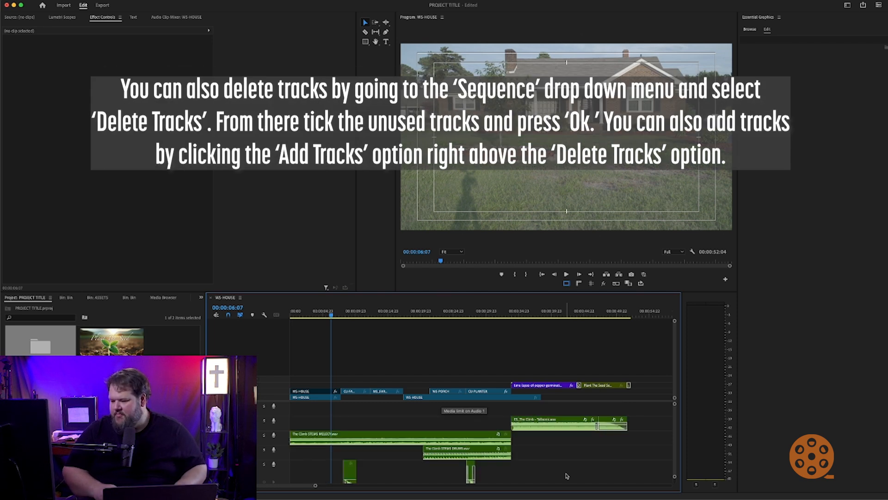
Delete all empty audio tracks from the WS-HOUSE sequence, leaving the video tracks untouched
scroll(568, 477, "up", 5)
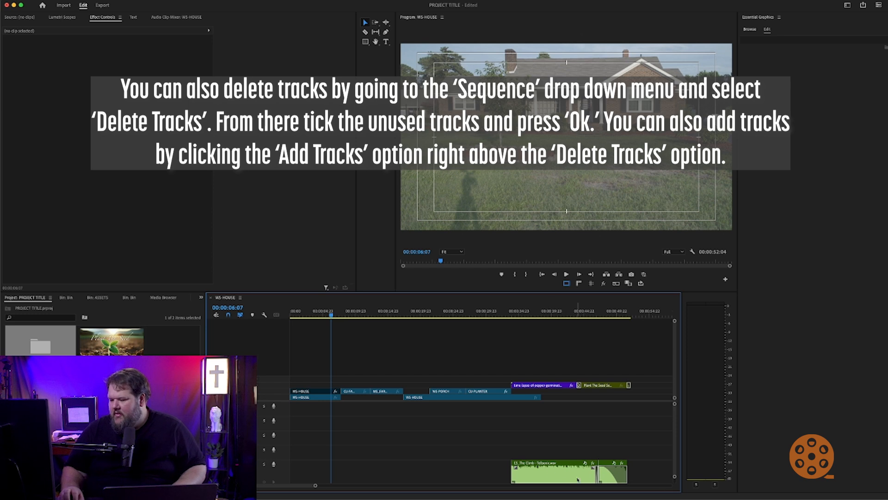
left_click(109, 0)
mouse_move(29, 1)
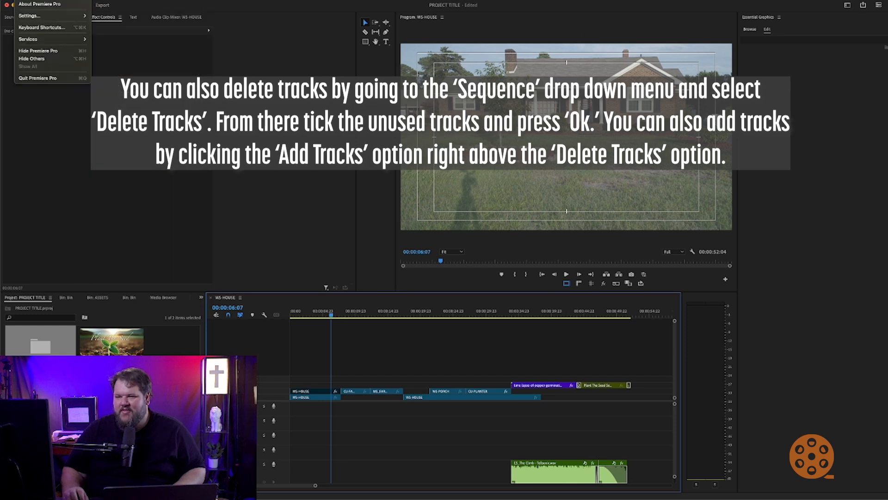
mouse_move(109, 1)
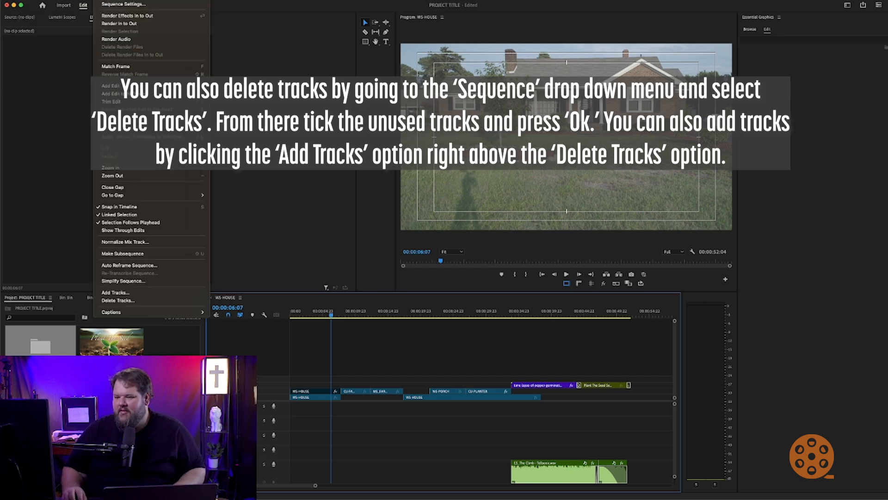
left_click(131, 302)
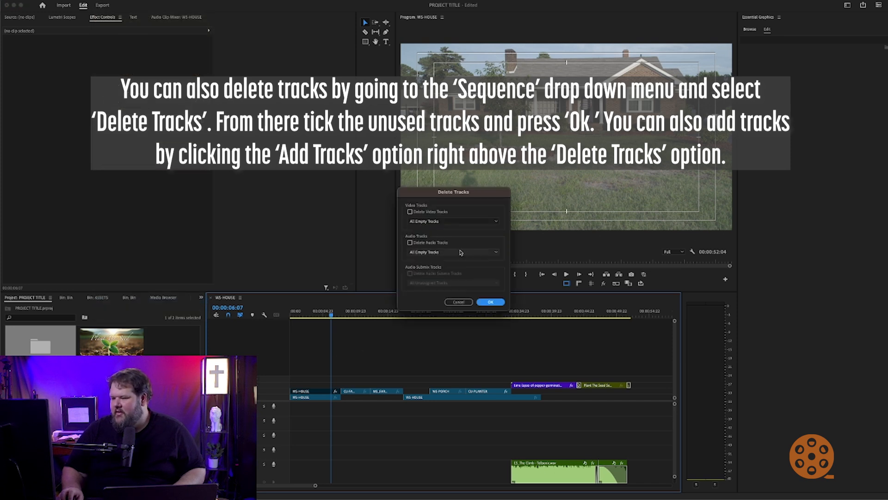
left_click(409, 242)
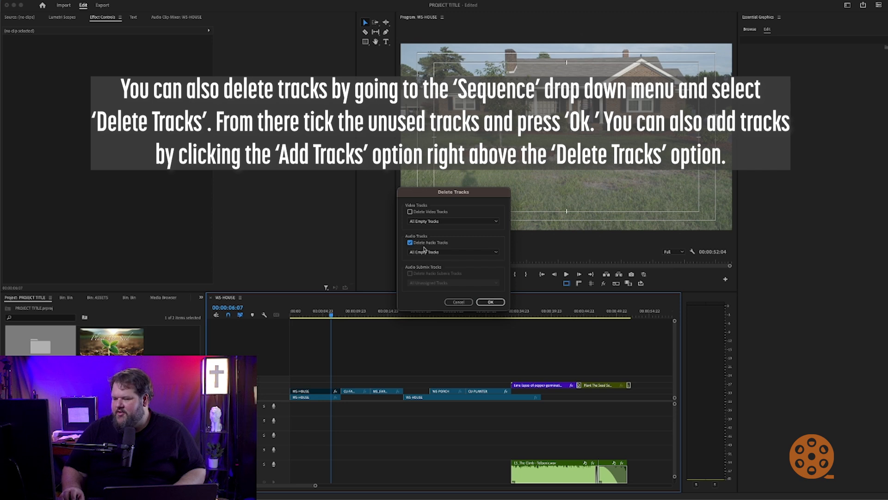
left_click(482, 302)
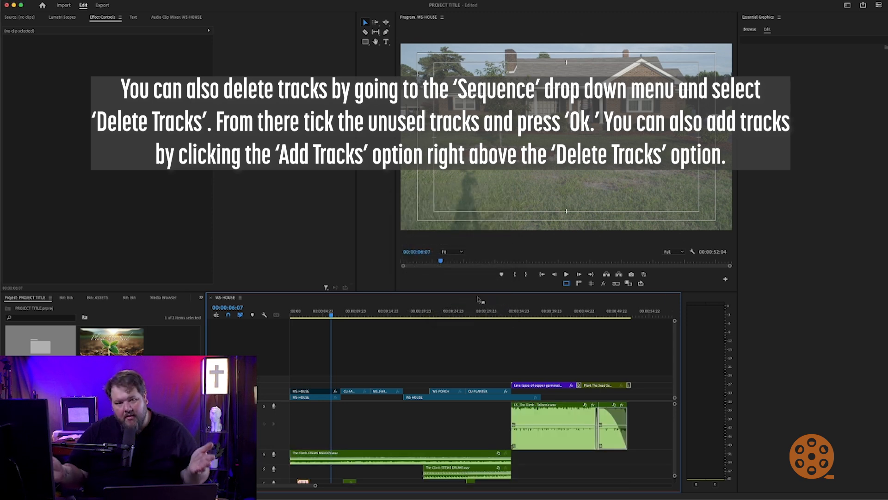
Play the sequence from the beginning to check the overall audio level for clipping, and clear the clipping indicator after stopping
scroll(421, 420, "down", 1)
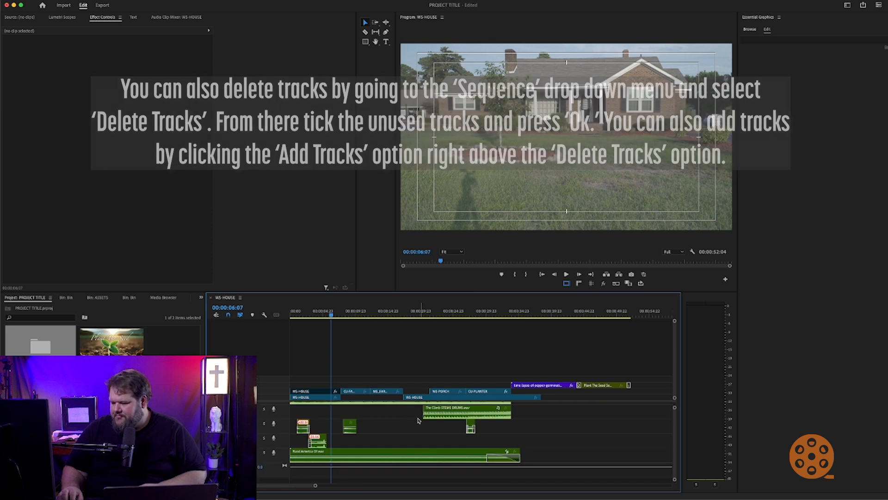
scroll(418, 421, "up", 1)
scroll(406, 417, "right", 2)
scroll(403, 416, "down", 1)
scroll(402, 415, "up", 1)
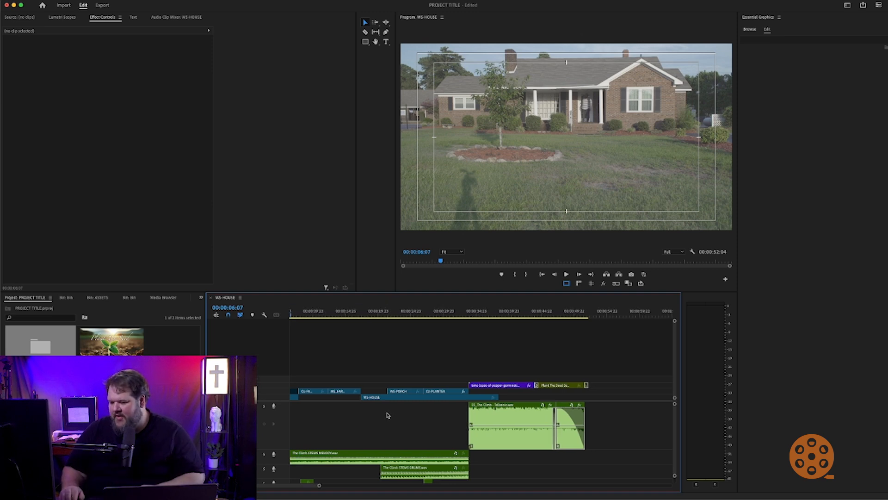
scroll(386, 414, "left", 2)
scroll(386, 414, "right", 10)
scroll(375, 412, "left", 10)
left_click_drag(333, 312, 255, 310)
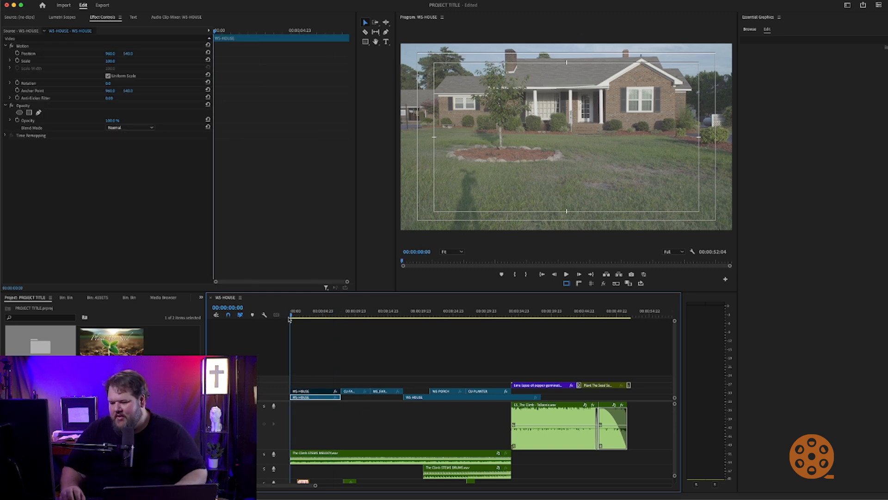
key("space")
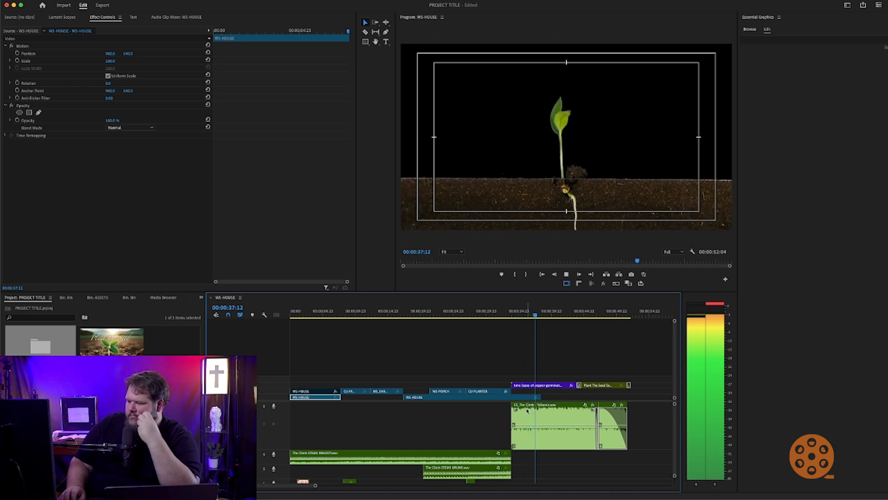
key("space")
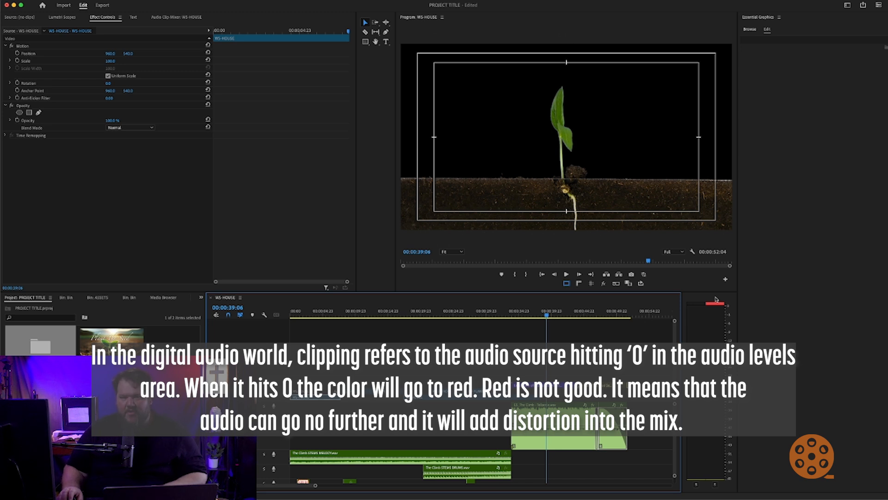
left_click(715, 302)
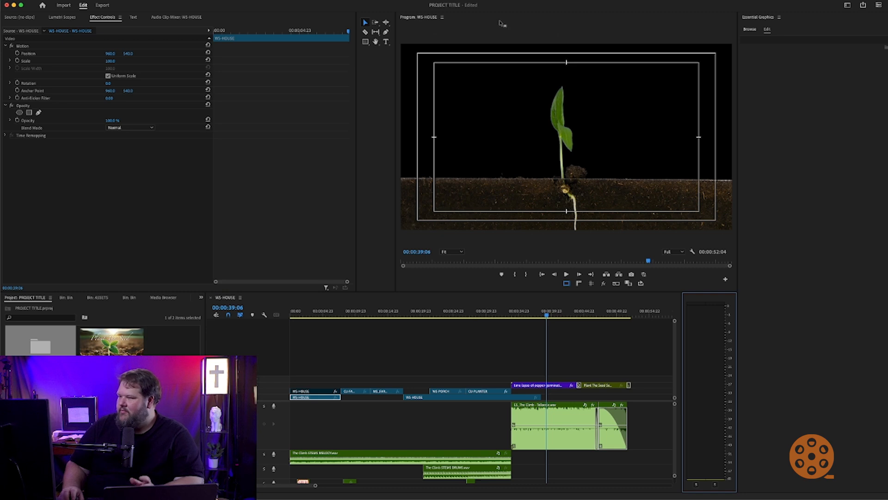
Switch to the Audio workspace and show the Audio Track Mixer for the WS-HOUSE sequence
left_click(847, 6)
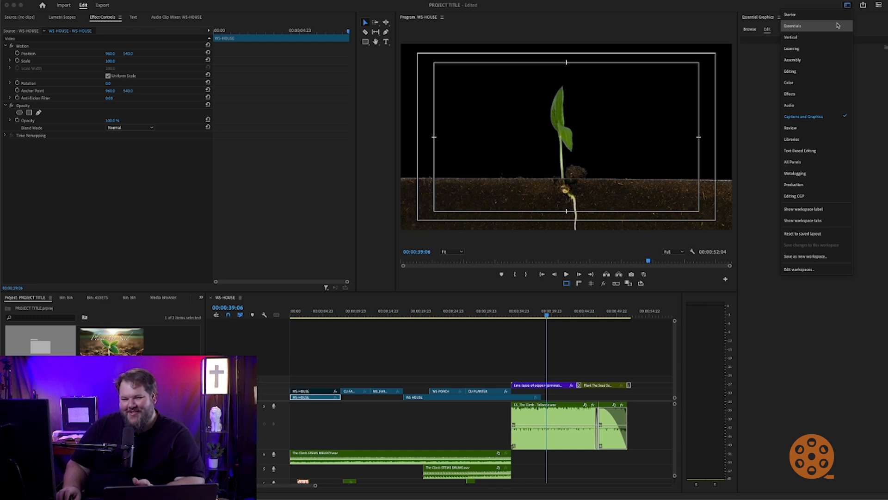
left_click(827, 105)
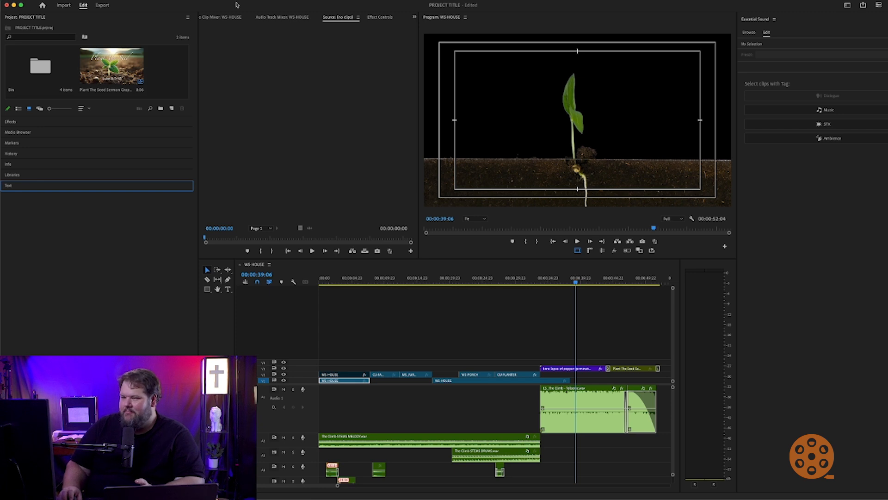
left_click(271, 17)
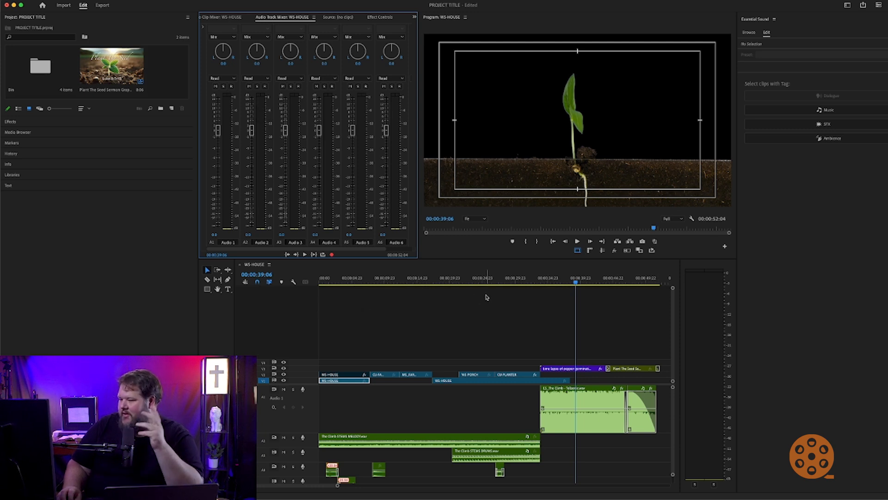
Play the opening of the sequence twice while watching each track's level, clearing the clipping indicator between the two passes
left_click(534, 288)
left_click_drag(584, 280, 276, 281)
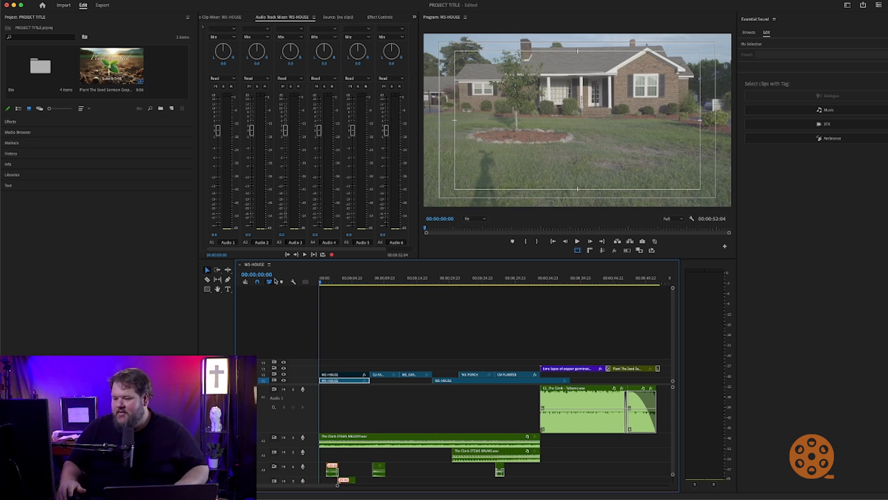
key("space")
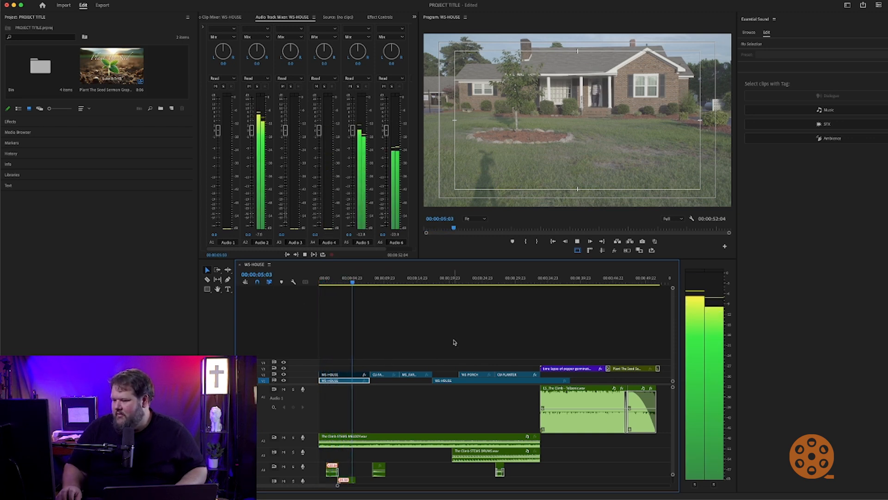
key("space")
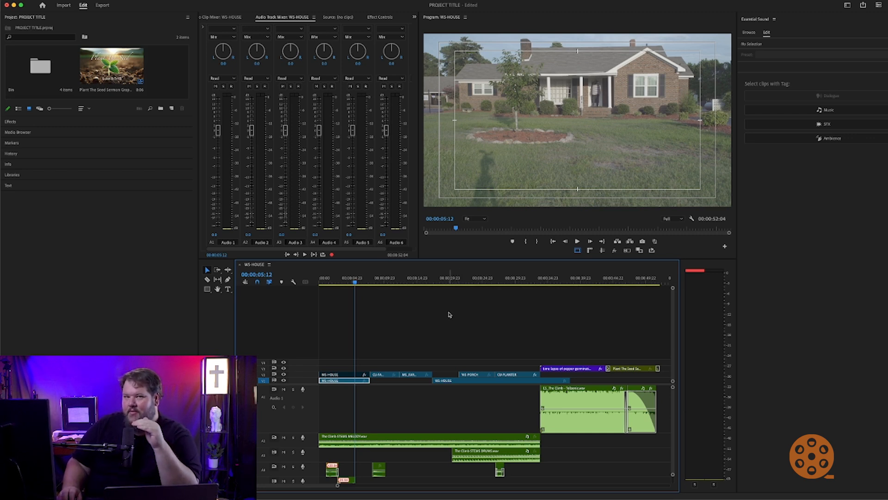
left_click(695, 275)
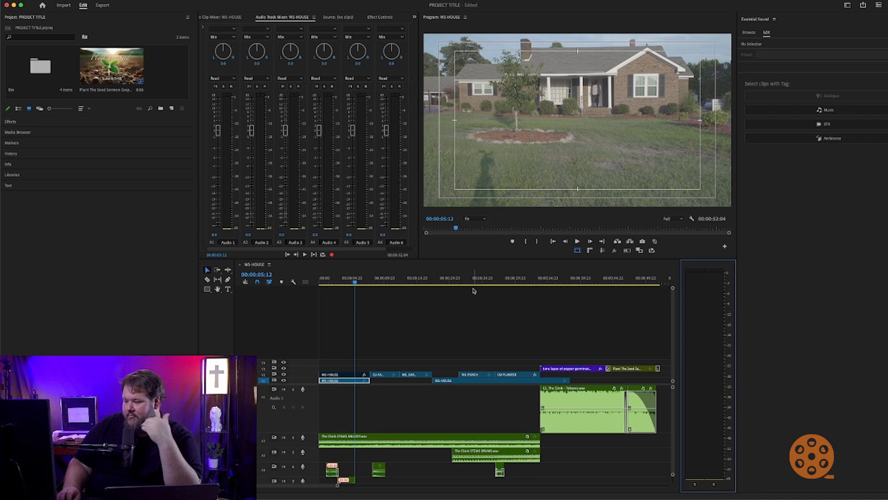
left_click(325, 283)
key("space")
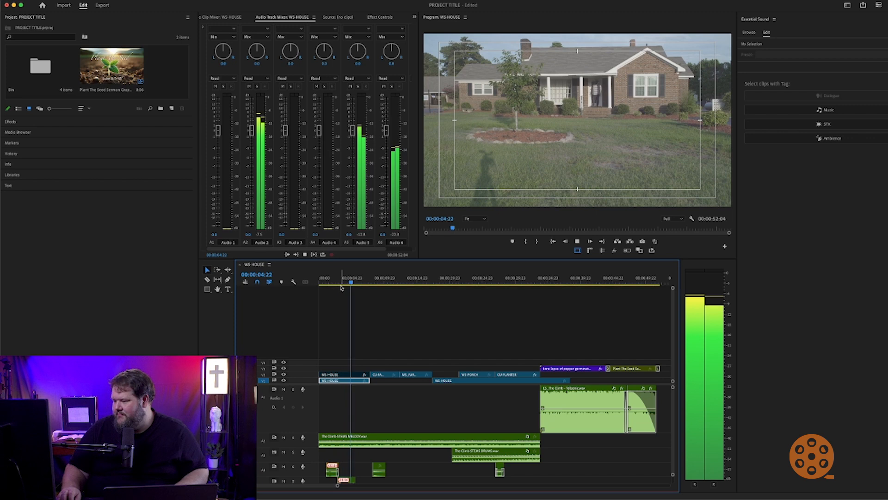
key("space")
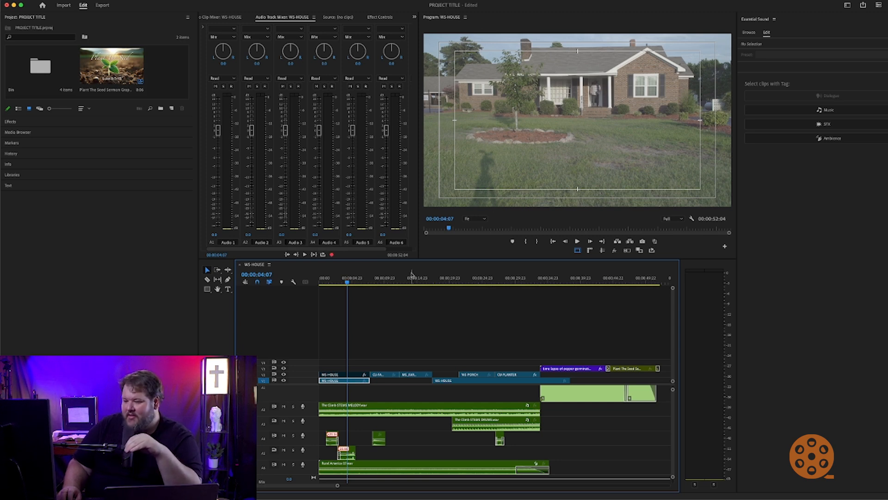
Replay the opening seconds of the sequence to examine the Audio 4 and Audio 5 levels for the source of the clipping
left_click_drag(352, 281, 336, 281)
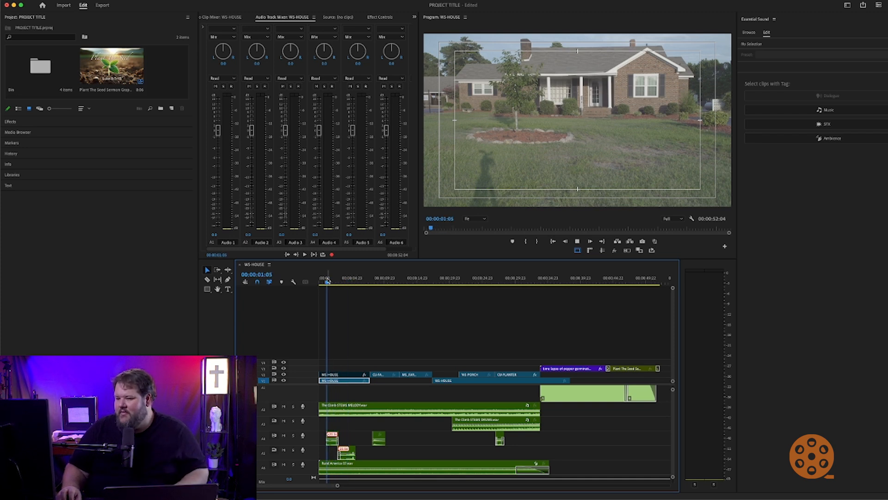
key("space")
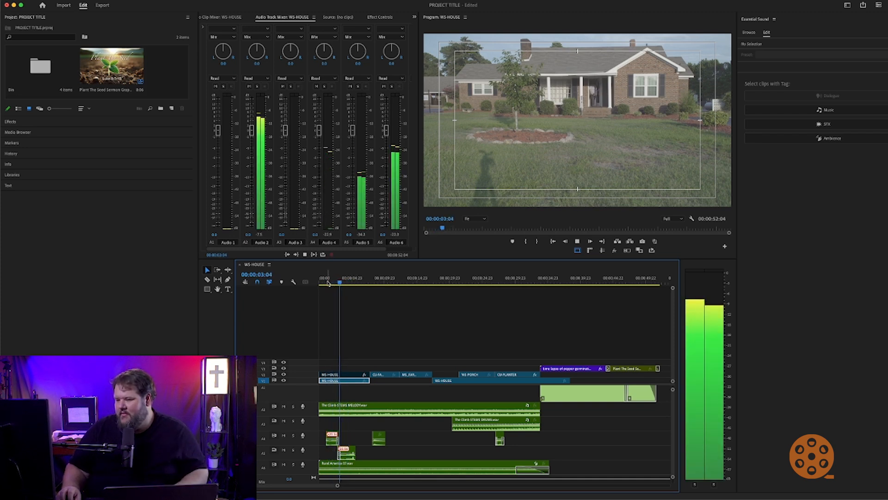
key("space")
left_click_drag(342, 284, 323, 284)
key("space")
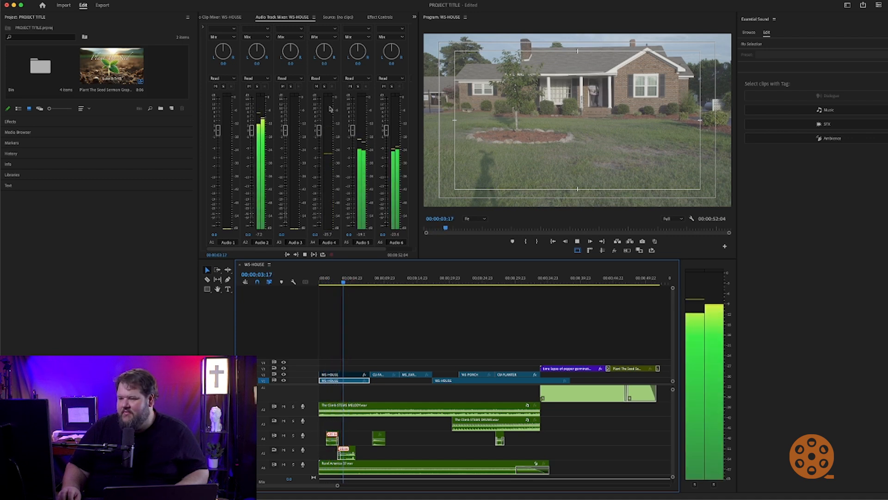
left_click(348, 283)
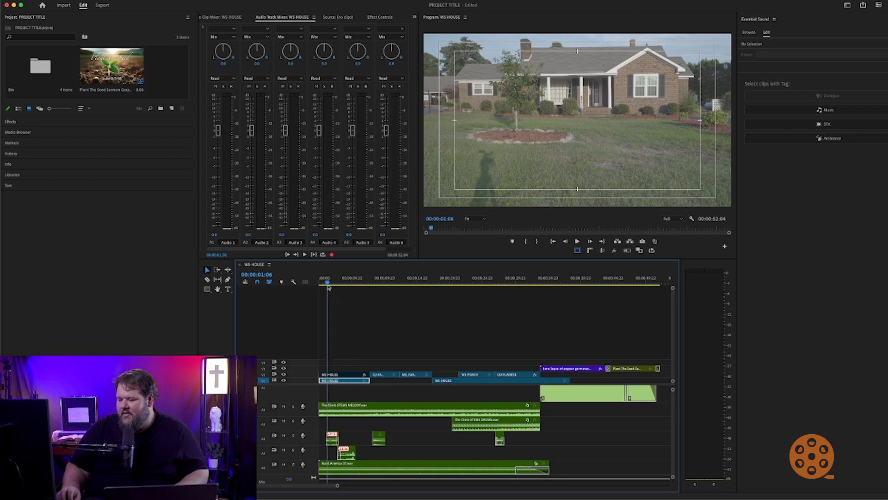
key("space")
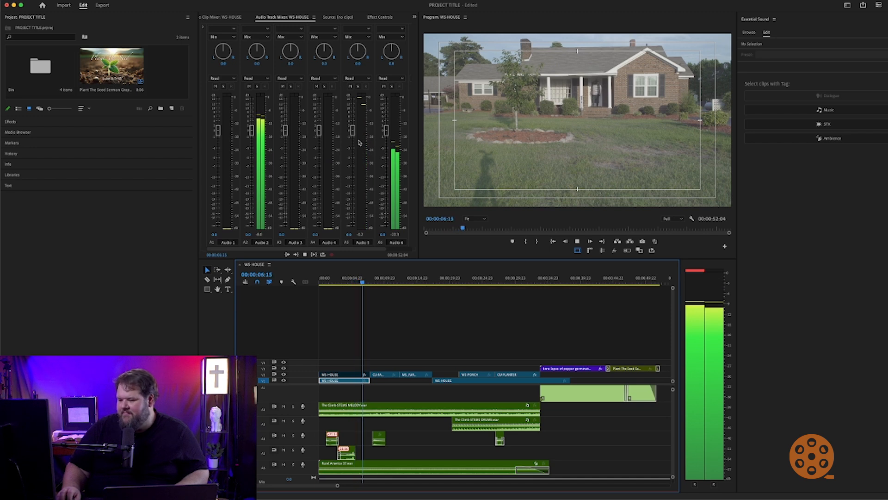
key("space")
left_click_drag(363, 280, 340, 282)
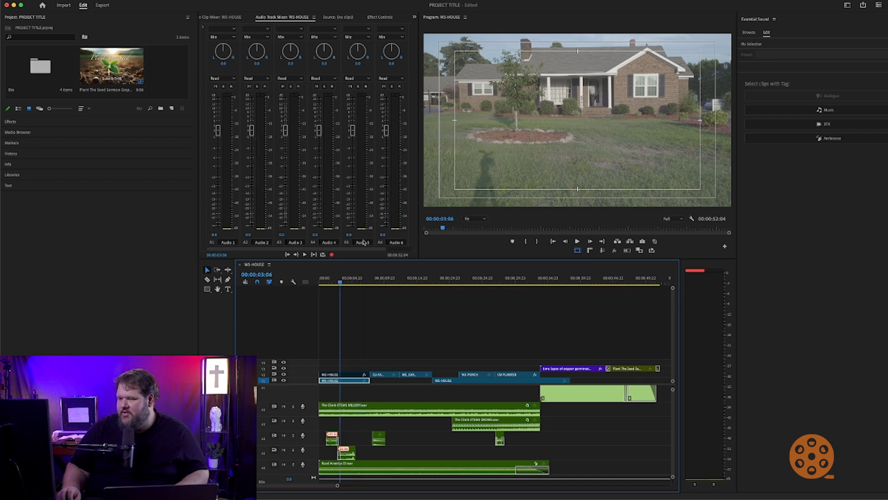
Solo the Audio 4 and Audio 5 tracks, play the opening, and lower both track volumes substantially
left_click_drag(343, 287, 327, 285)
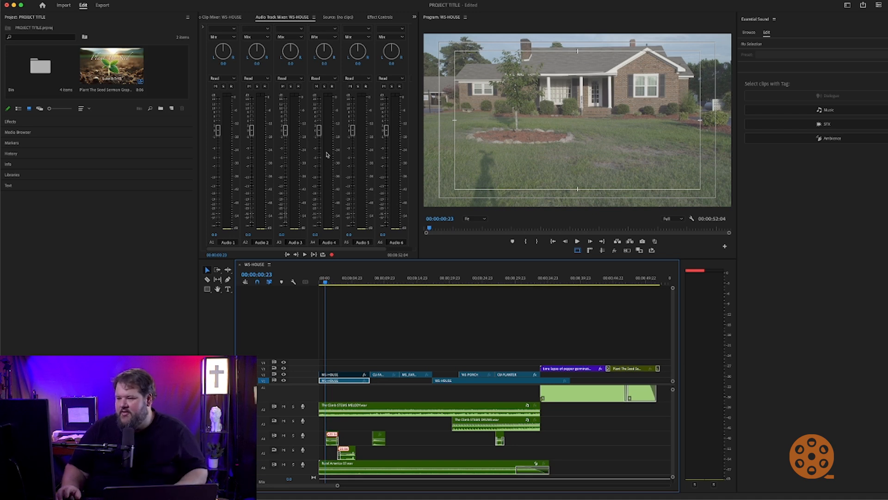
left_click(319, 131)
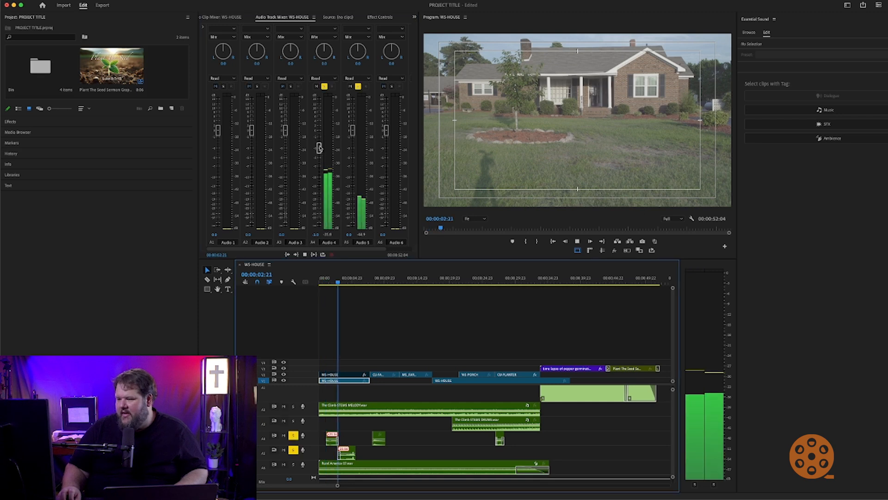
left_click_drag(353, 132, 353, 130)
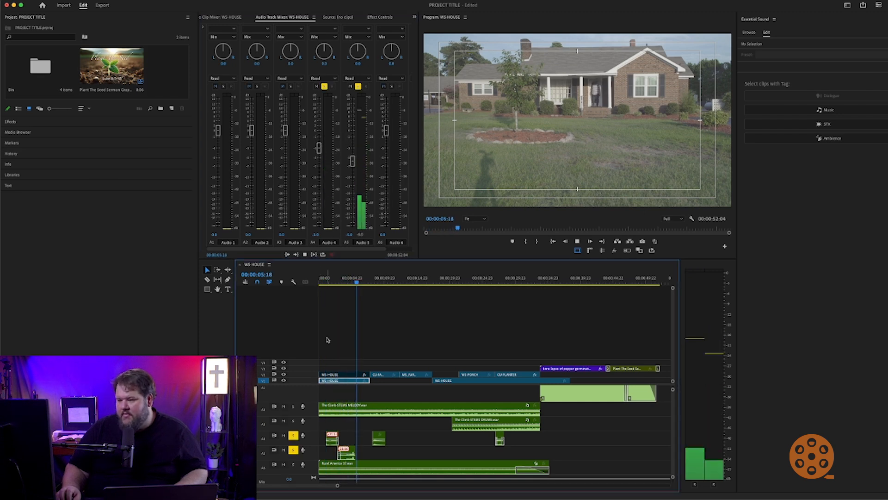
key("space")
left_click_drag(319, 148, 353, 199)
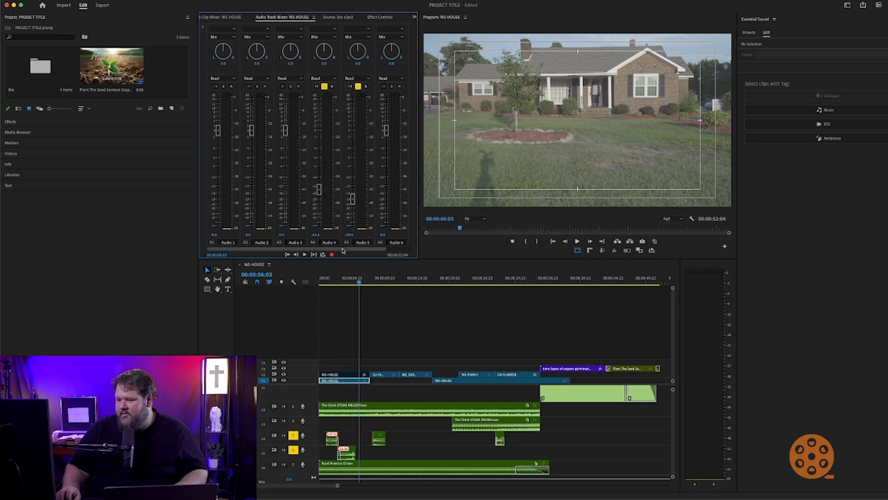
Replay the opening with Audio 4 and Audio 5 soloed, and raise both track volumes slightly
left_click_drag(359, 294, 324, 295)
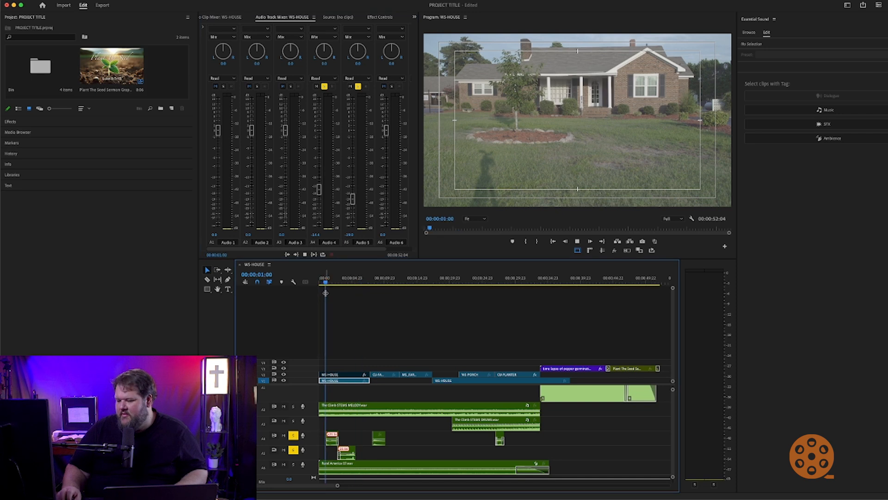
key("space")
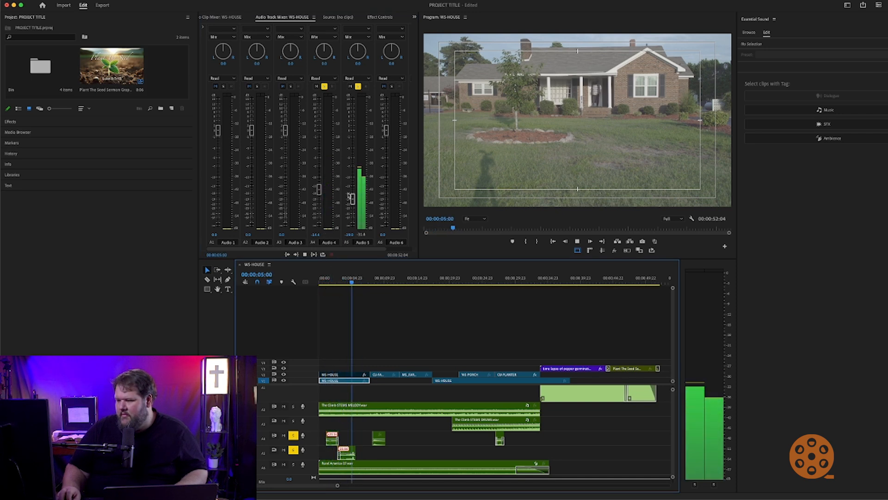
left_click_drag(319, 189, 319, 181)
key("space")
left_click_drag(364, 279, 331, 284)
key("space")
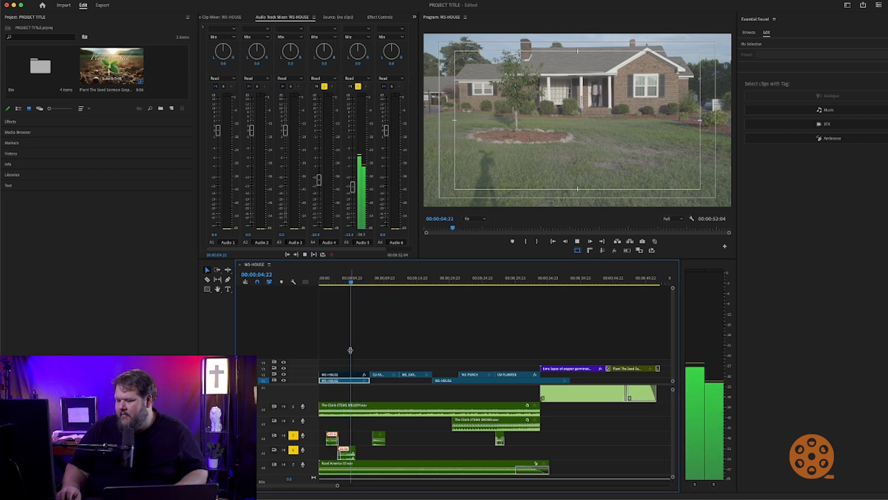
Turn off solo on Audio 4 and Audio 5 and replay the opening seconds with all tracks playing
left_click(357, 281)
left_click_drag(357, 282, 332, 282)
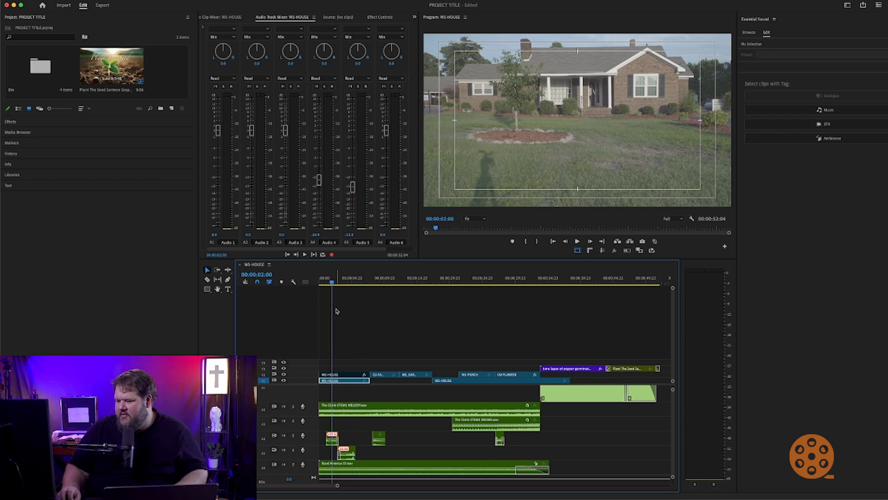
left_click_drag(315, 284, 310, 284)
key("space")
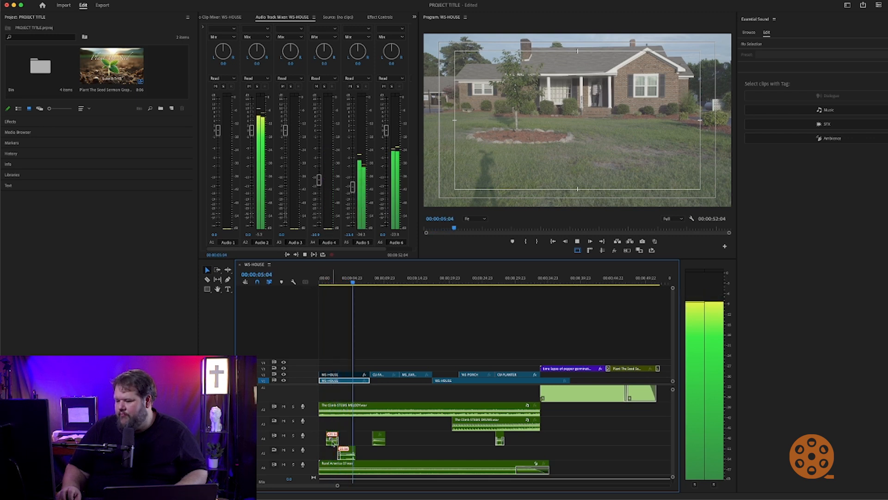
key("space")
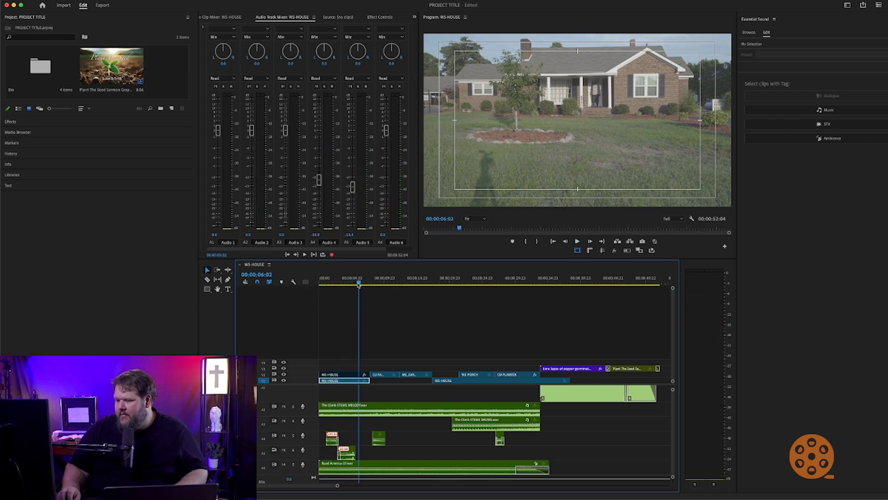
key("space")
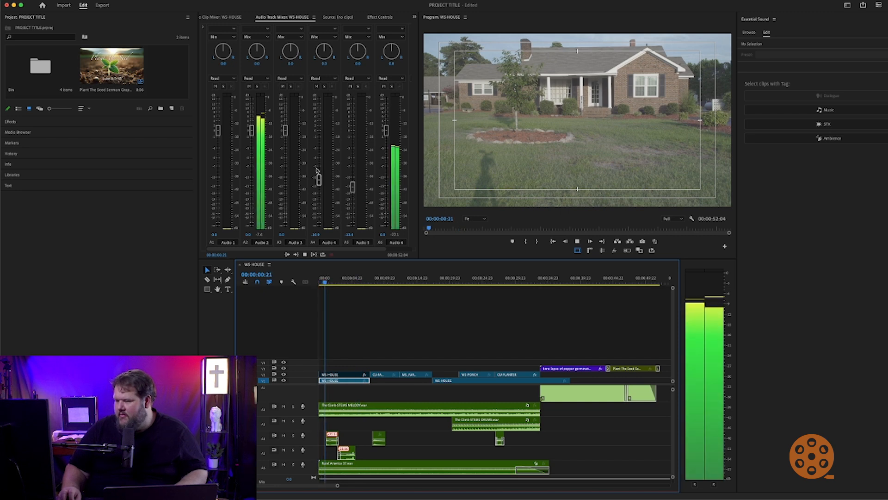
Raise the Audio 4 and Audio 5 track volumes while replaying the opening, bringing Audio 4 to about -7.3 dB
left_click_drag(318, 179, 354, 177)
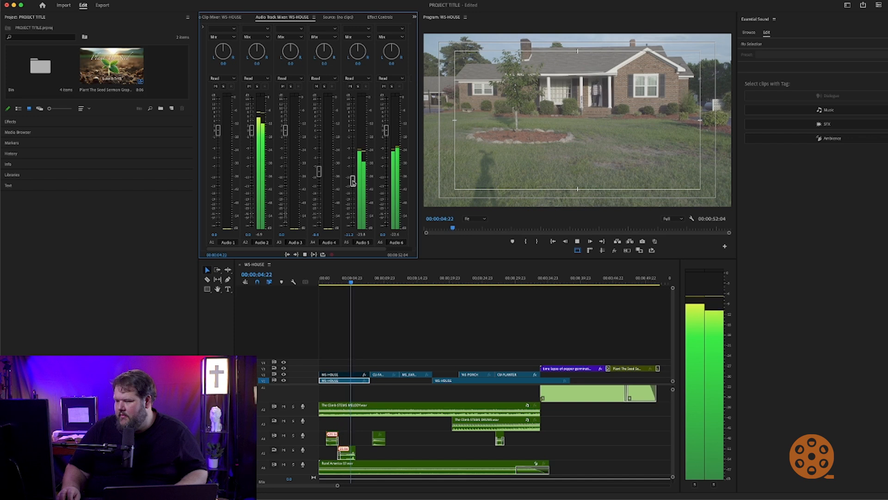
key("space")
left_click_drag(348, 283, 321, 283)
key("space")
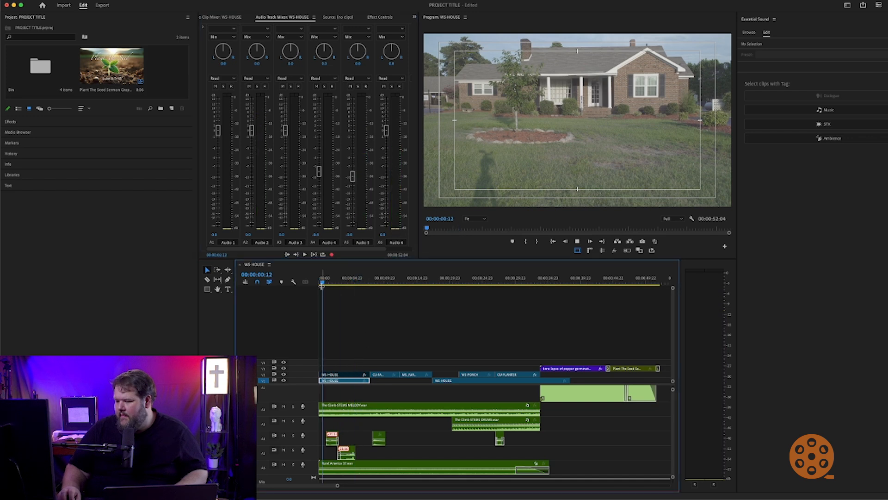
left_click_drag(319, 173, 319, 168)
Replay the first nine seconds of the sequence to examine the mix with the raised Audio 4 and Audio 5 volumes
key("space")
left_click_drag(344, 283, 325, 284)
key("space")
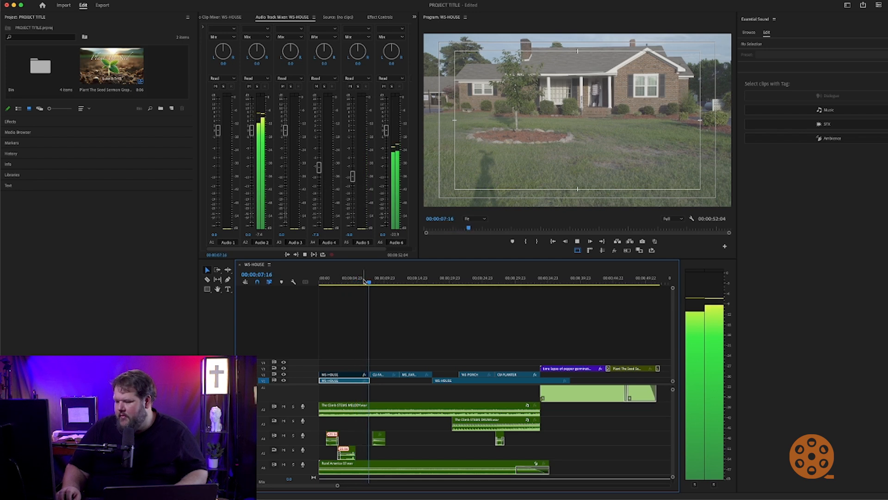
key("space")
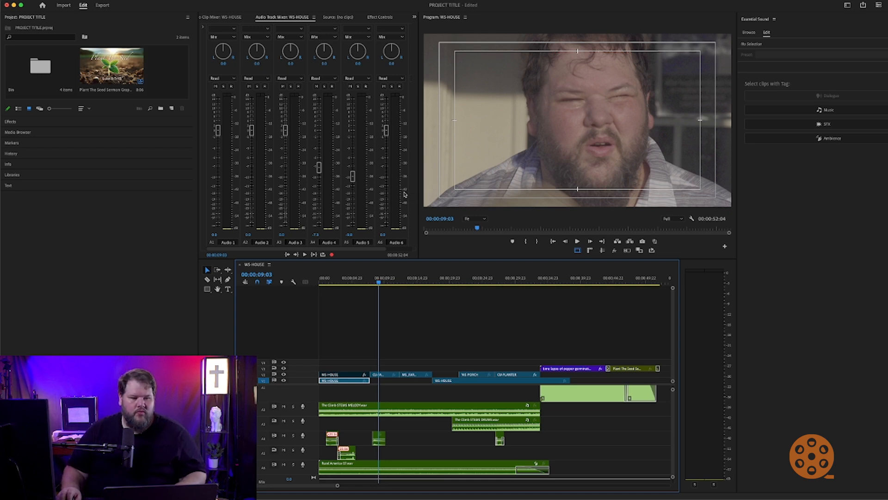
Replay the passage from about 7 to 9 seconds repeatedly to examine the level of its Audio 4 sound effect
left_click(369, 279)
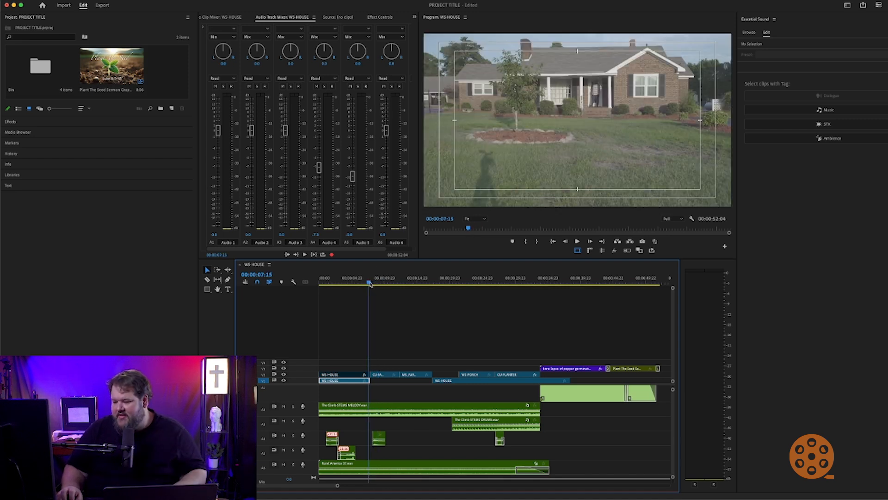
key("space")
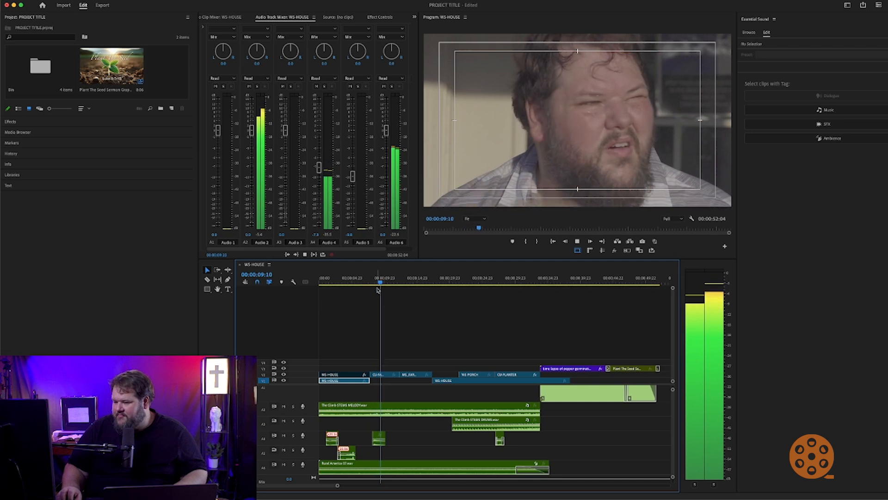
left_click(372, 282)
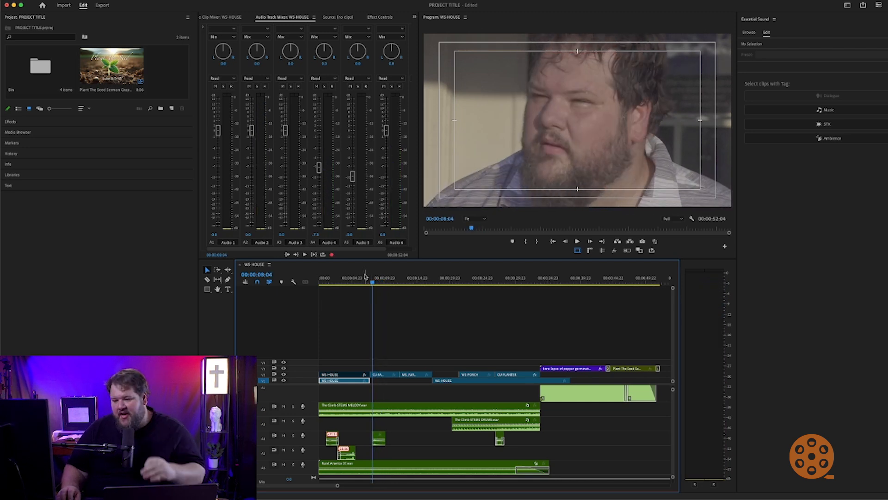
left_click(369, 283)
key("space")
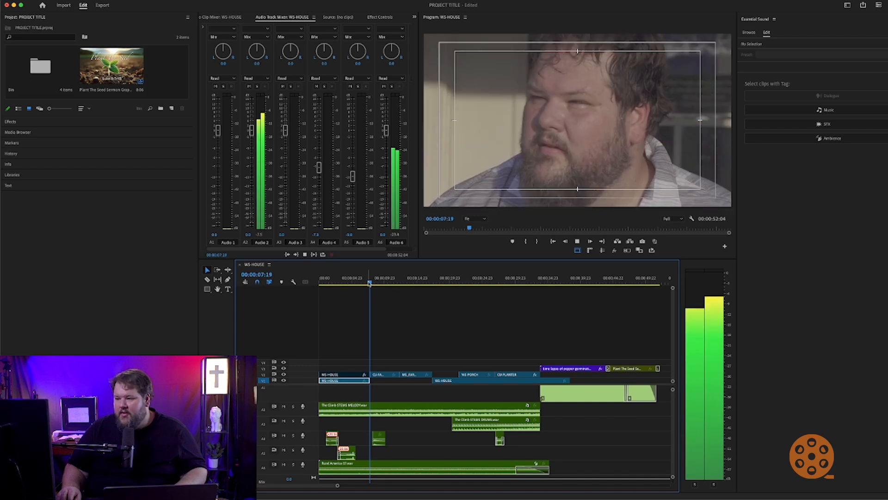
key("space")
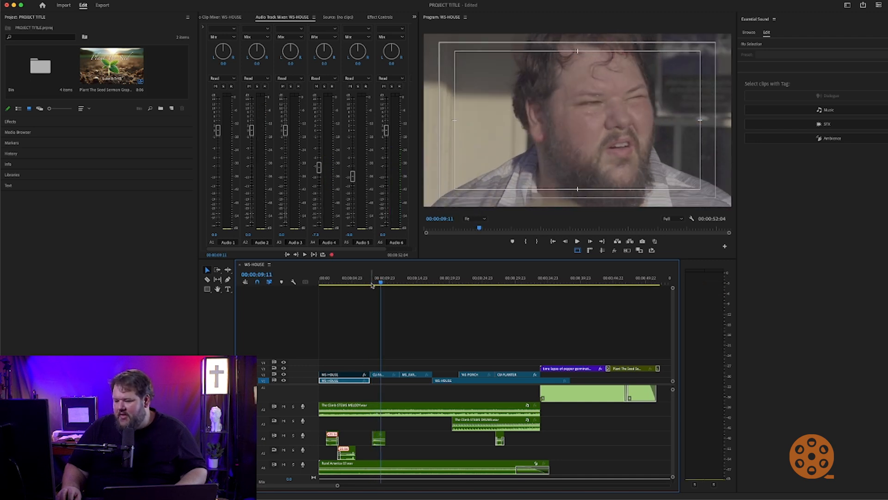
left_click_drag(379, 282, 371, 282)
scroll(395, 424, "down", 2)
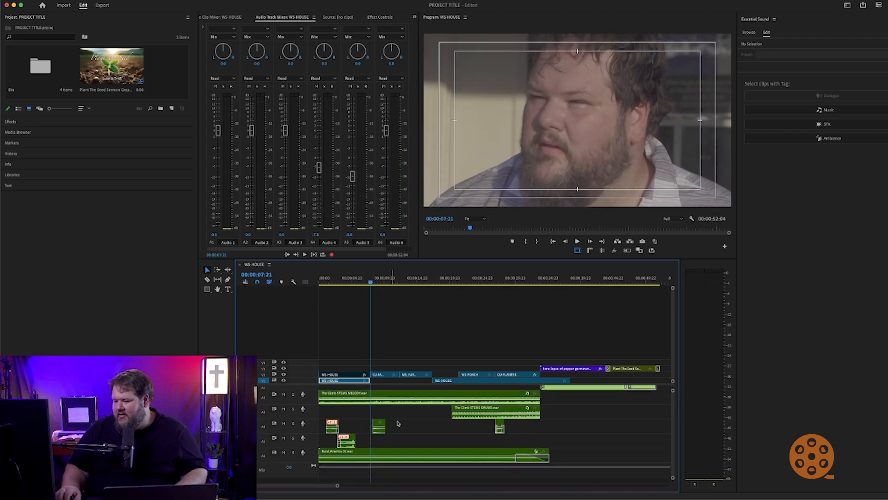
key("space")
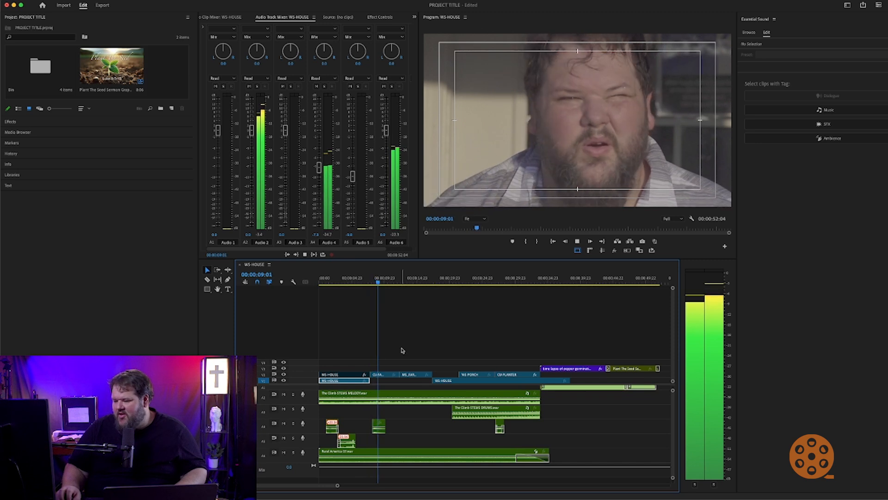
mouse_move(365, 283)
left_mouse_down()
mouse_move(325, 282)
mouse_move(379, 280)
left_mouse_up()
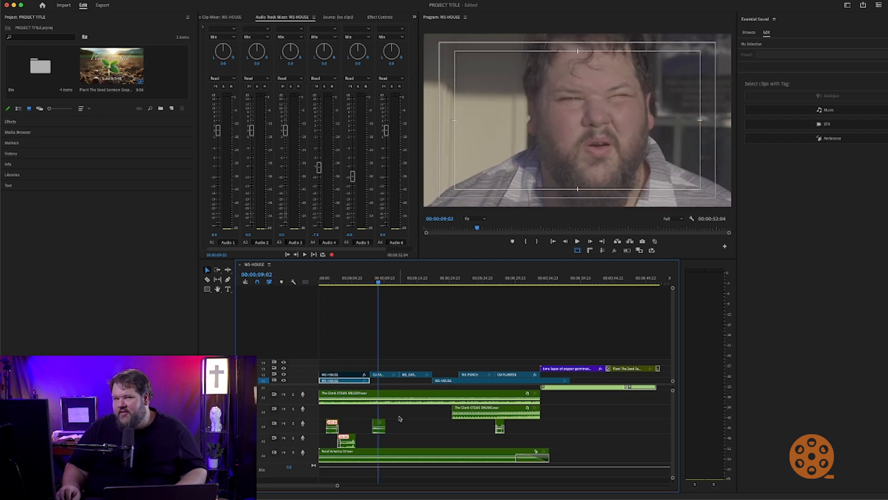
Move the Audio 4 sound effects at about 8 and 27 seconds onto separate new tracks, Audio 7 and Audio 8
left_click_drag(382, 432, 385, 484)
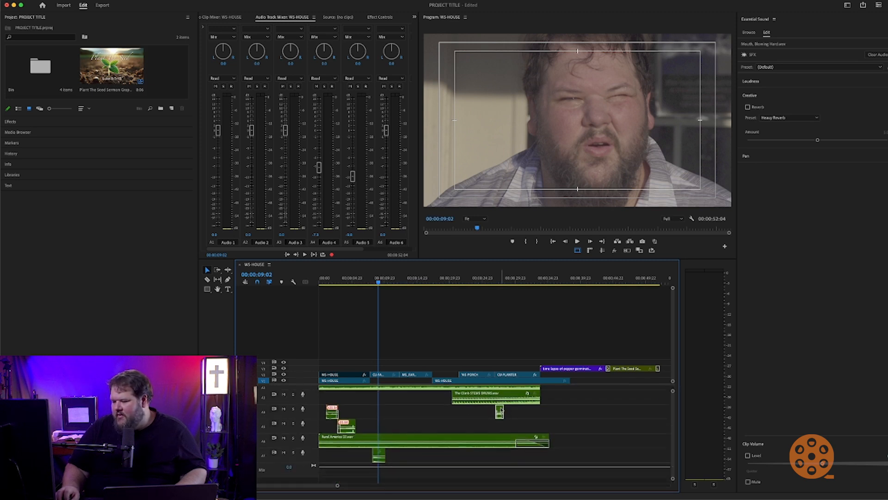
left_click_drag(501, 410, 504, 430)
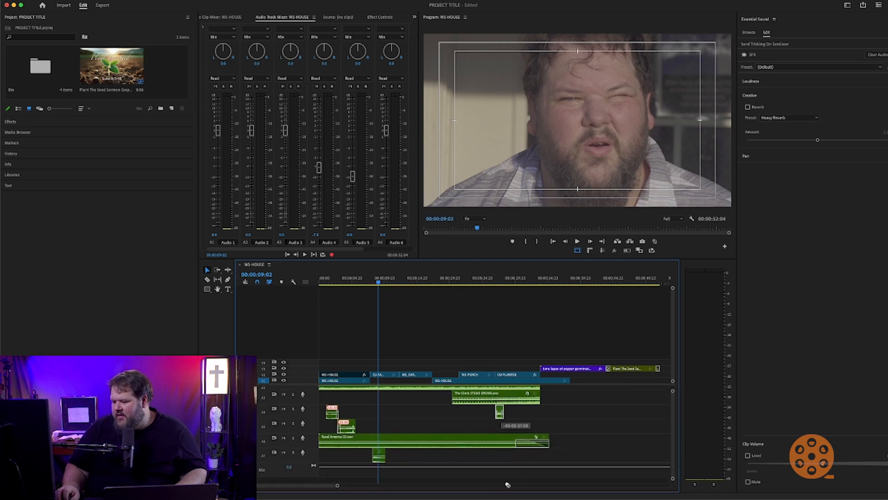
left_click_drag(514, 485, 511, 484)
scroll(454, 433, "down", 3)
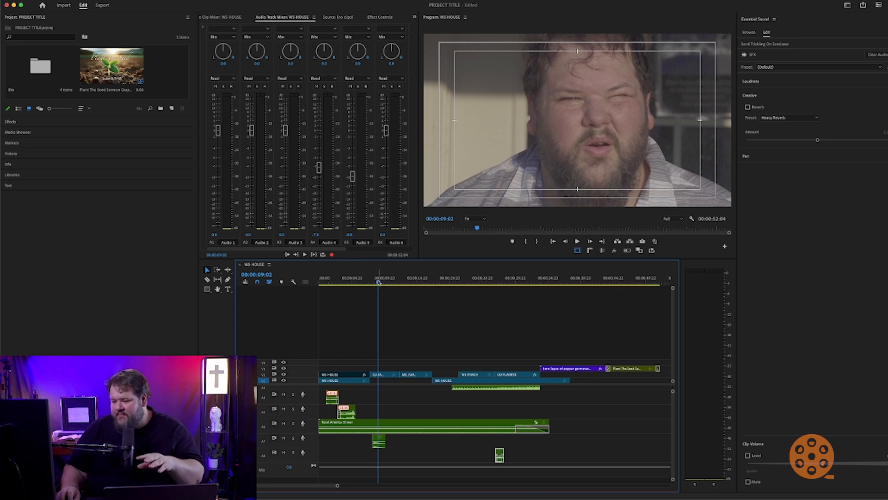
Play the sequence from about 8 to past 23 seconds to examine the Audio 6 ambience level against the music tracks
left_click_drag(378, 282, 372, 283)
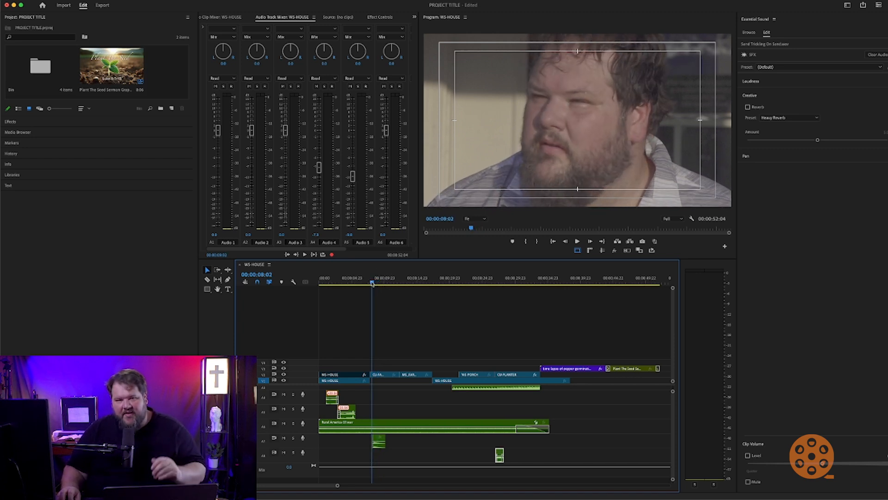
key("space")
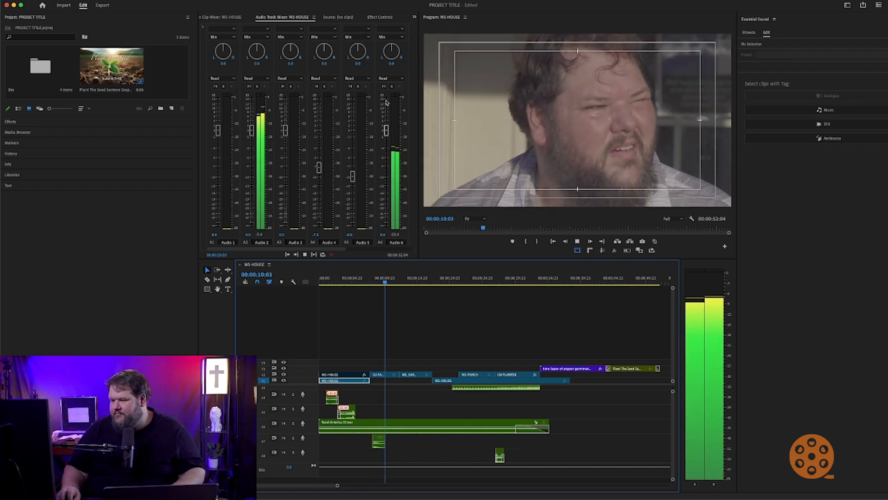
left_click(387, 130)
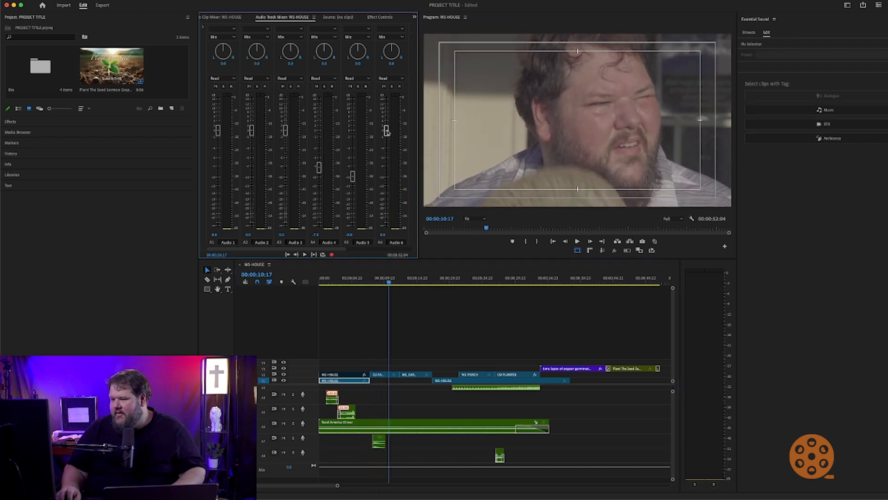
left_click(365, 281)
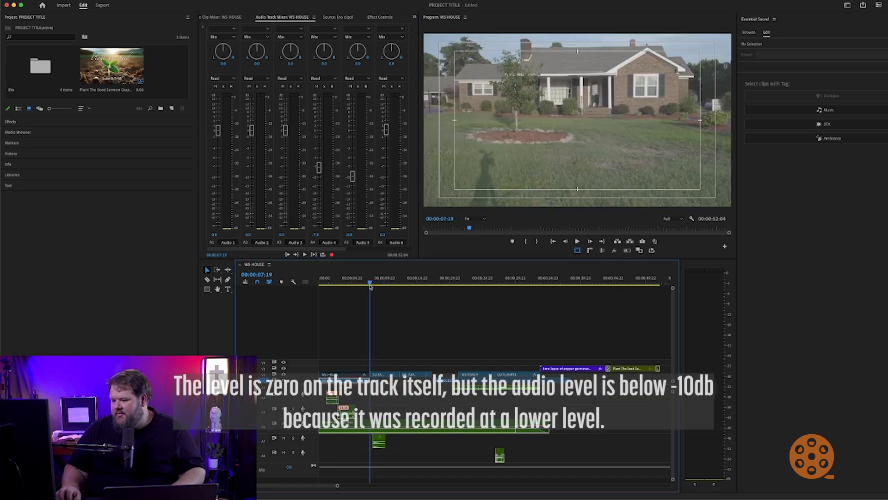
key("space")
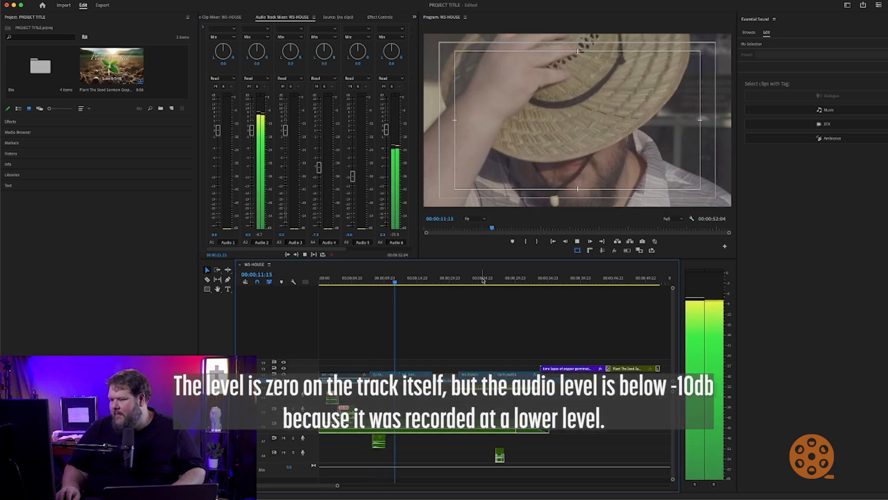
scroll(425, 419, "up", 3)
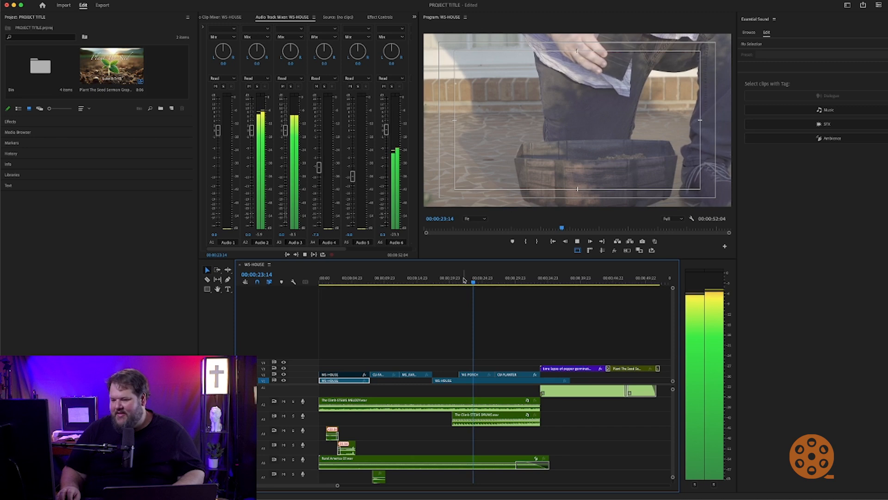
key("space")
left_click(408, 280)
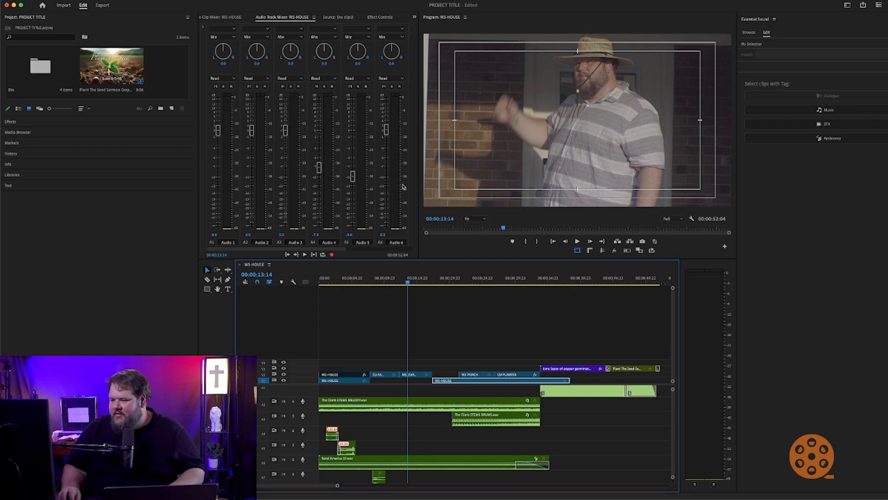
Lower the Audio 6 track volume in stages to about -10 dB while replaying the opening seconds
left_click_drag(415, 284, 359, 283)
key("space")
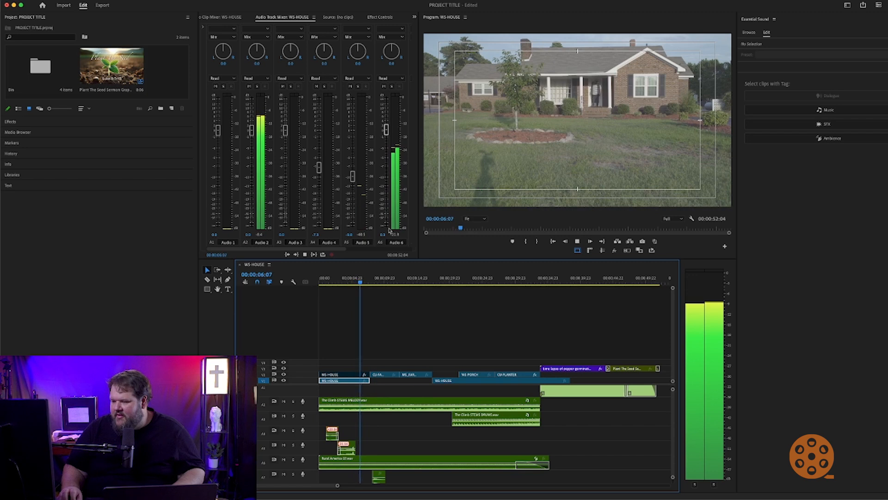
left_click(387, 131)
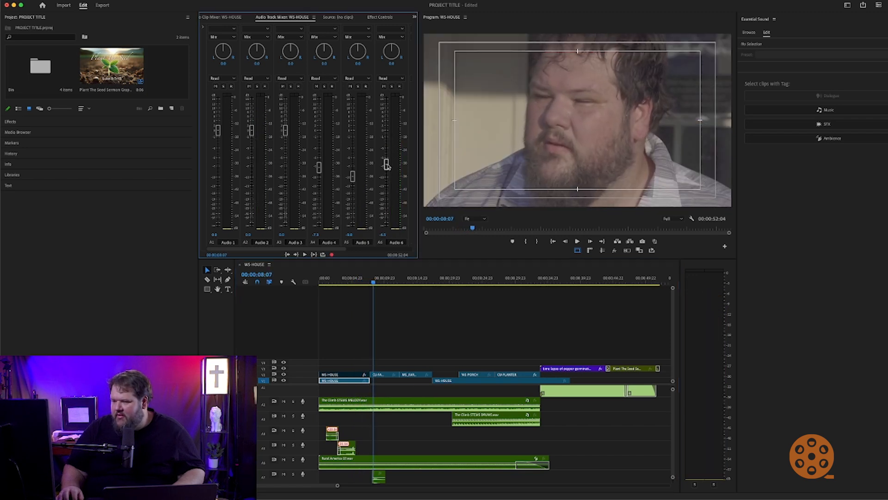
left_click_drag(375, 285, 333, 292)
key("space")
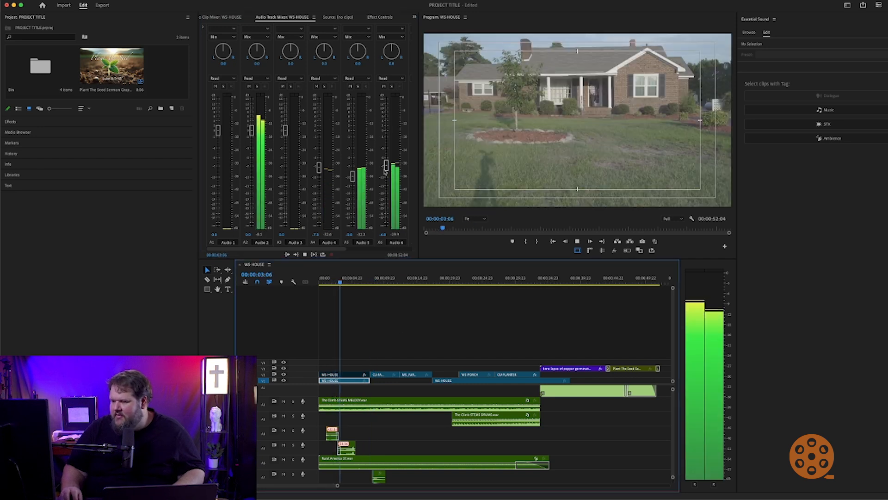
left_click_drag(388, 167, 387, 182)
left_click_drag(368, 282, 350, 282)
key("space")
left_click_drag(387, 180, 387, 179)
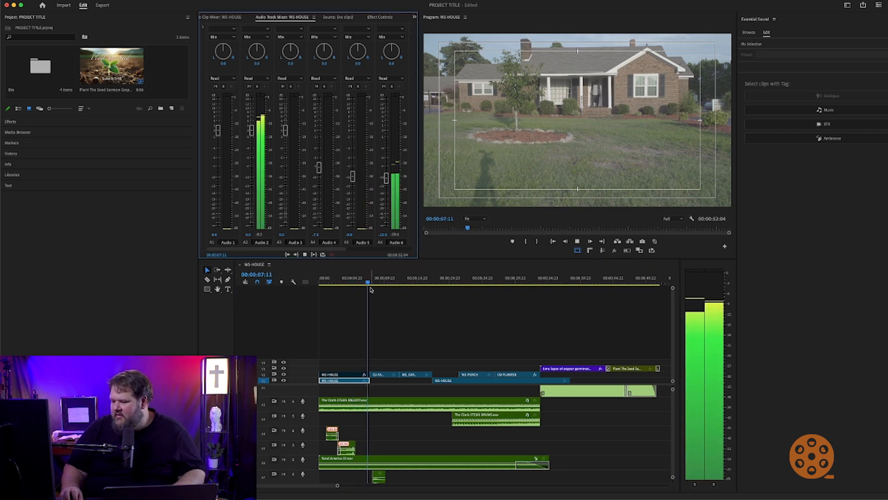
Play the sequence from about 7 to 29 seconds to examine the music and ambience levels against the sound effects
scroll(419, 409, "down", 2)
scroll(423, 413, "up", 3)
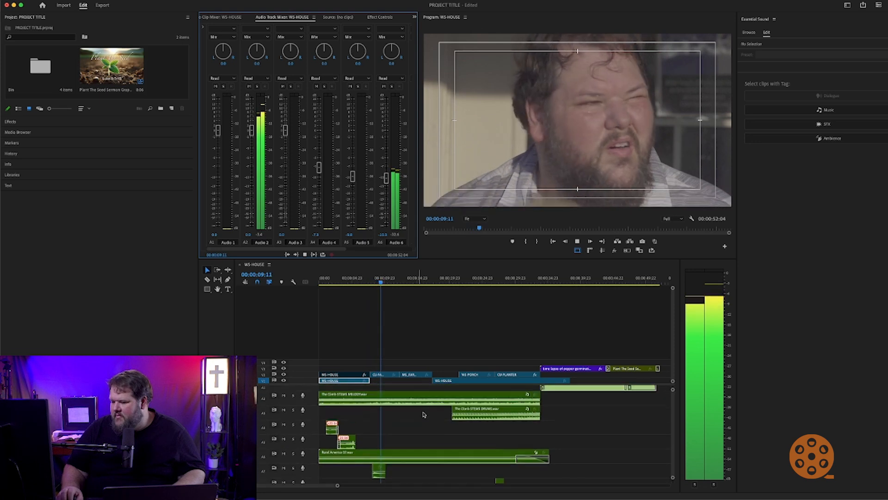
scroll(423, 420, "down", 3)
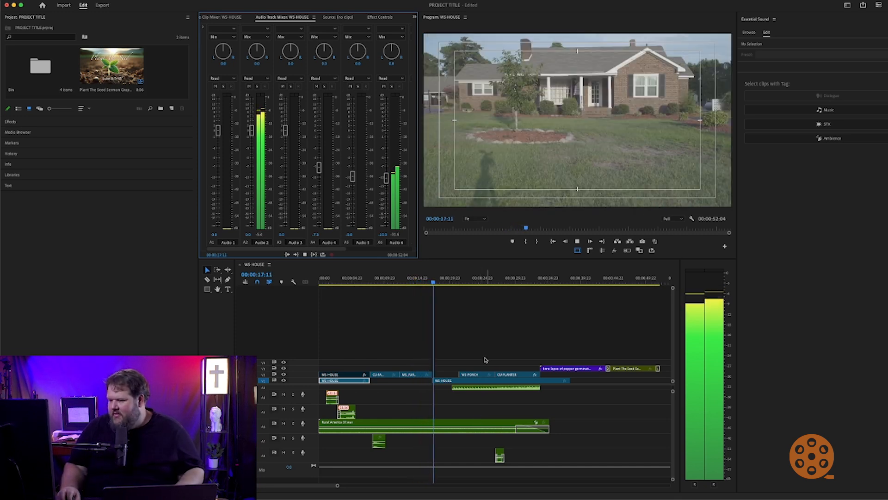
scroll(478, 413, "up", 3)
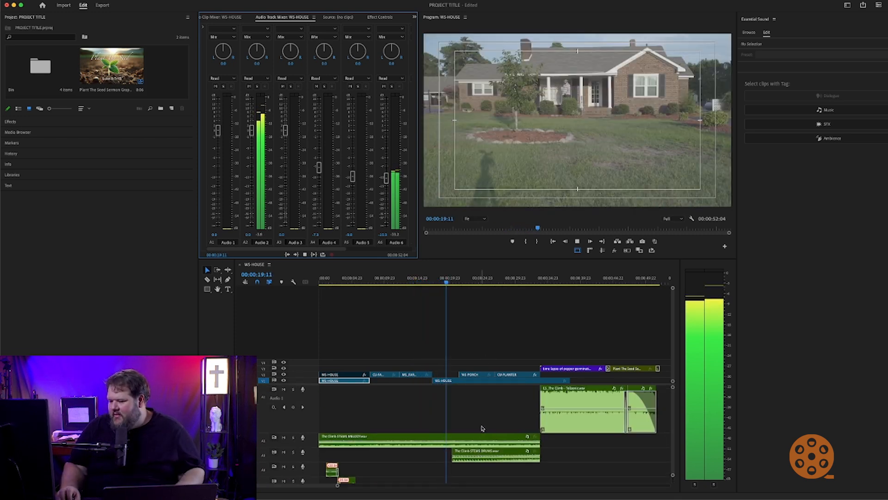
scroll(481, 429, "down", 2)
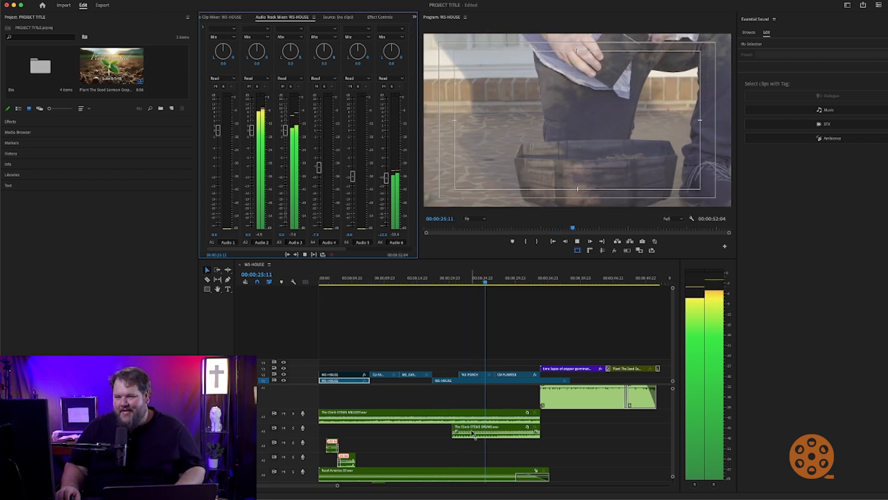
scroll(494, 467, "down", 4)
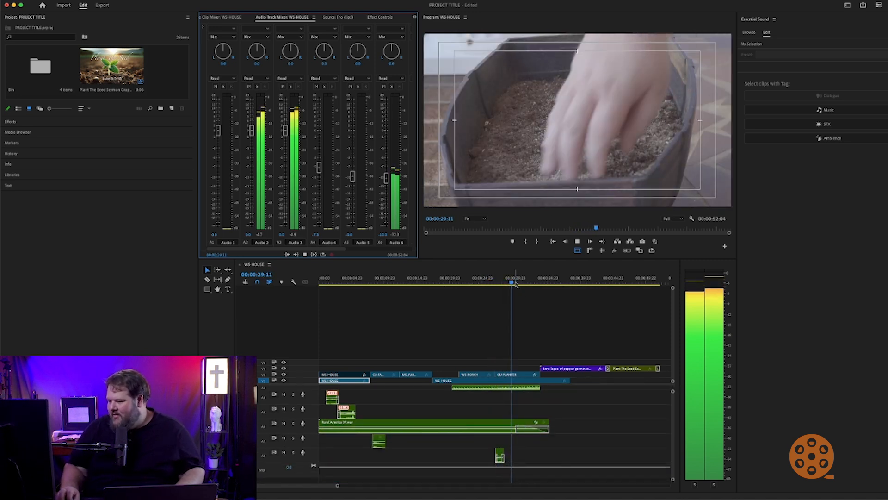
Replay the passage around 27 seconds to examine the Audio 8 sound effect and bring its mixer channel into view
left_click_drag(515, 284, 493, 287)
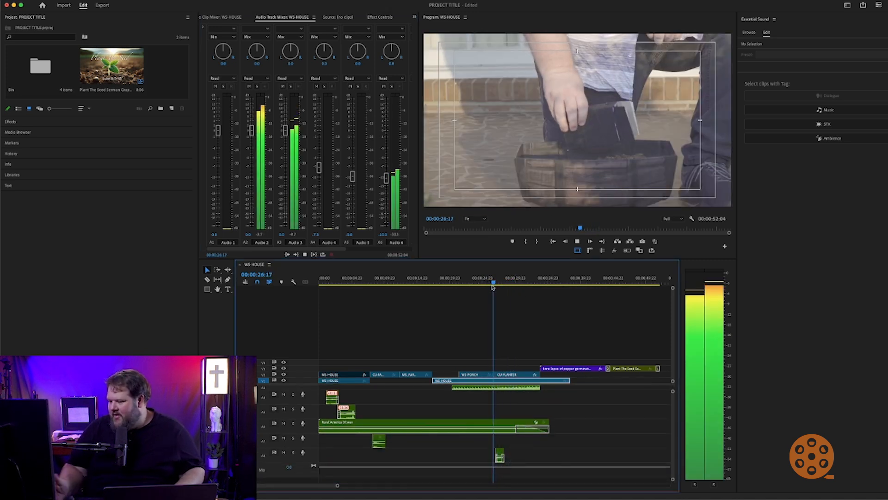
key("space")
left_click(498, 281)
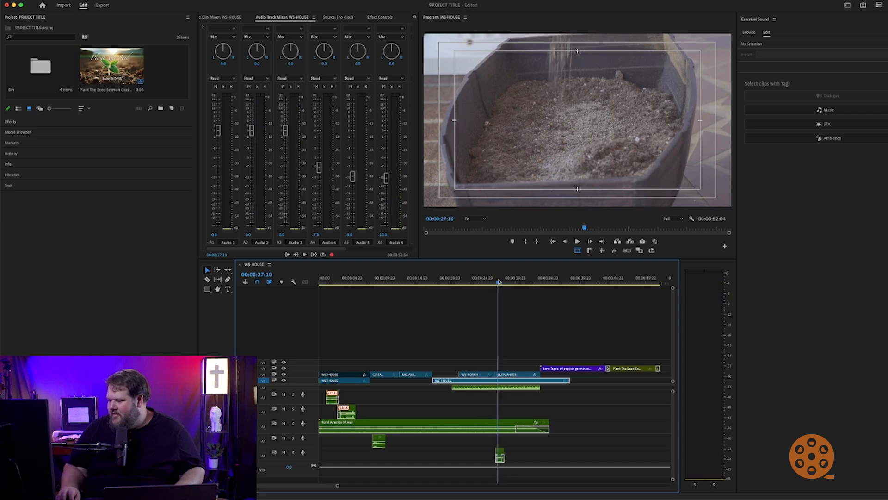
left_click_drag(499, 282, 496, 282)
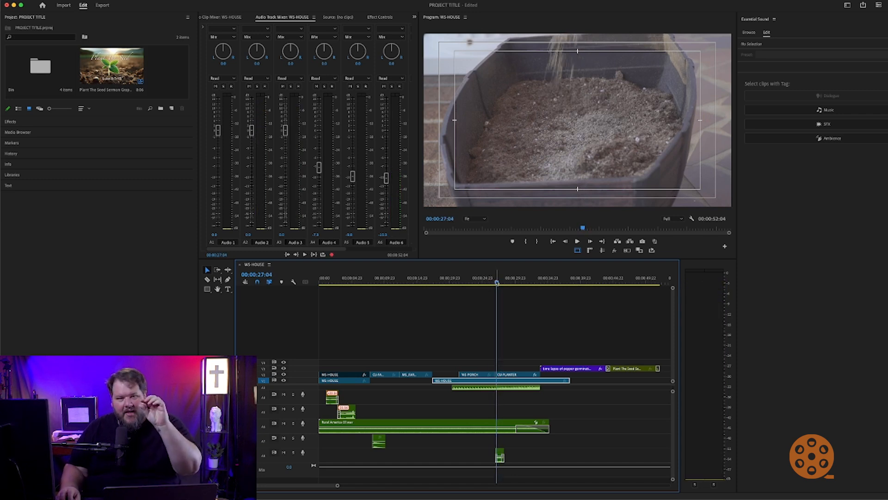
left_click_drag(498, 283, 494, 284)
left_click_drag(315, 249, 378, 247)
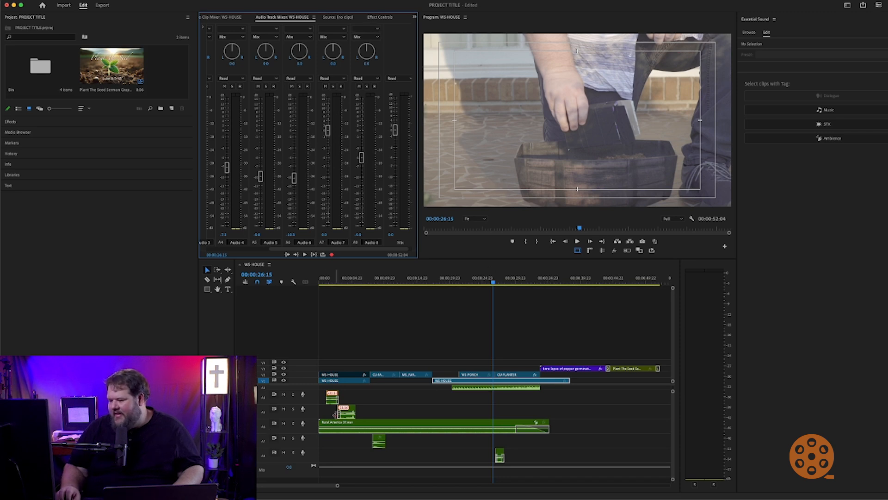
Solo tracks Audio 4 to Audio 8 and play the sequence from the start to about 34 seconds to examine the effects without music
scroll(337, 417, "up", 5)
scroll(339, 417, "down", 5)
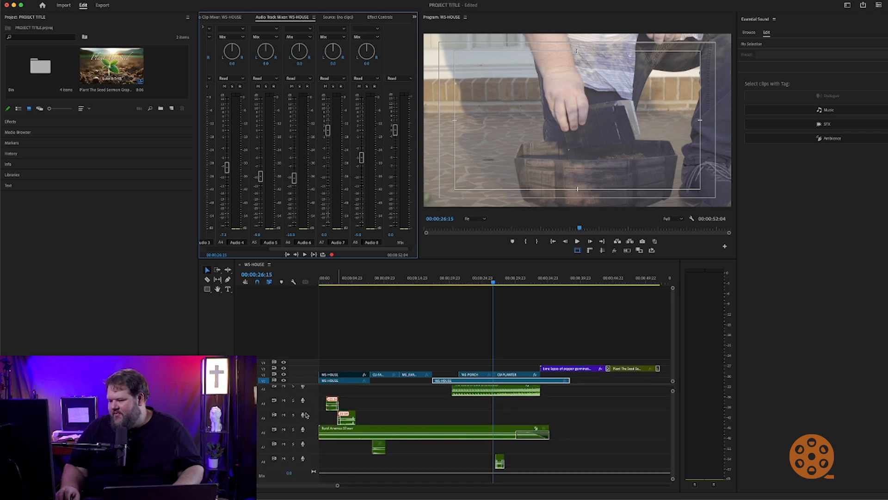
left_click(294, 401)
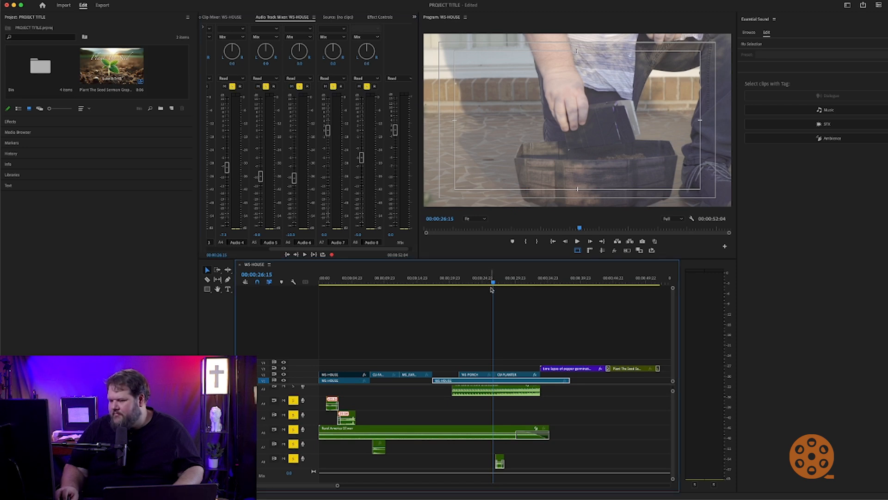
key("Home")
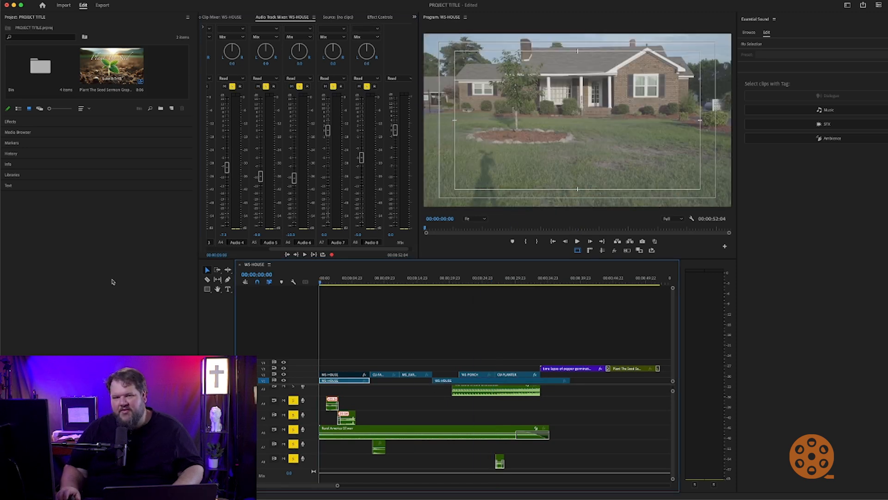
key("space")
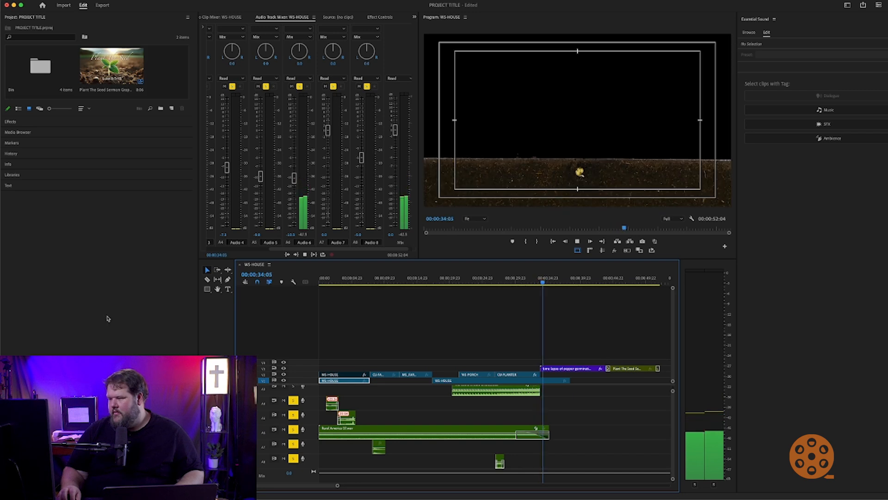
key("space")
key("d")
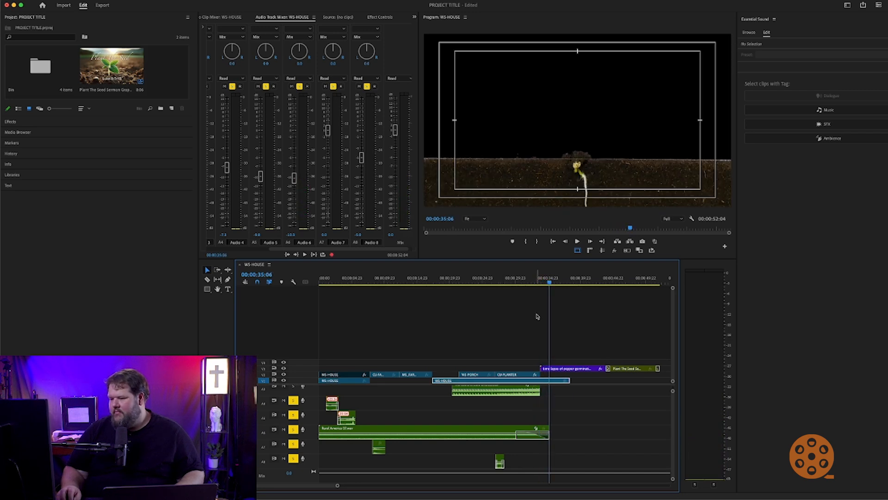
Turn off solo on tracks Audio 4 to Audio 8 and play the full mix from the start to about 10 seconds
key("Home")
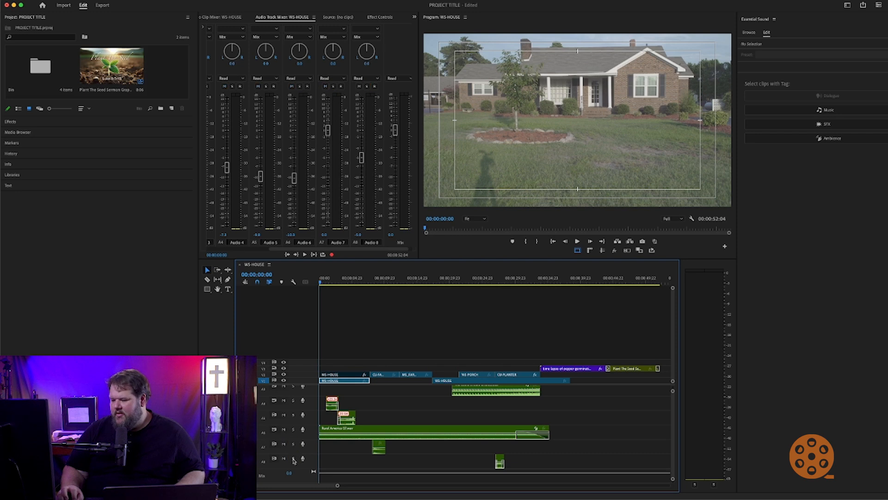
scroll(381, 411, "up", 5)
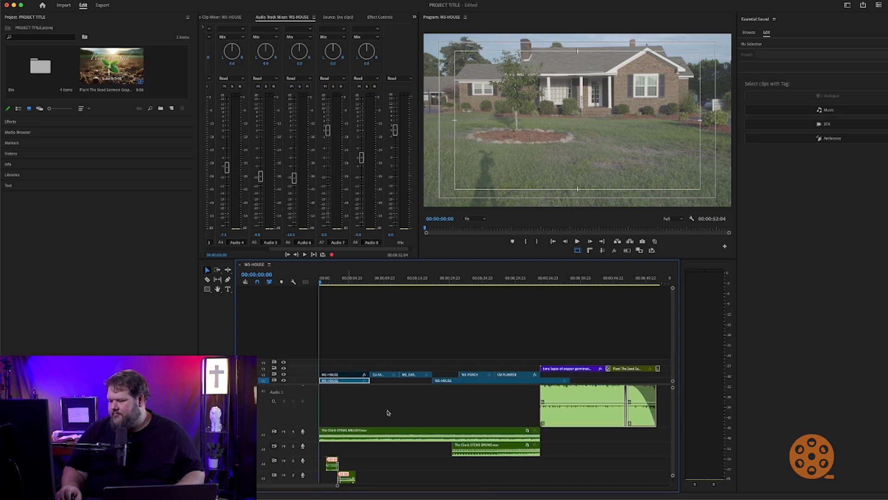
key("space")
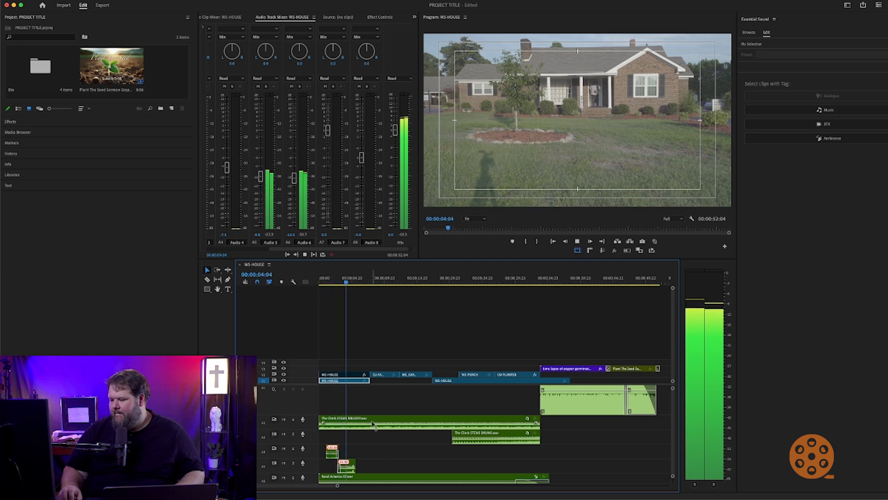
scroll(374, 426, "down", 1)
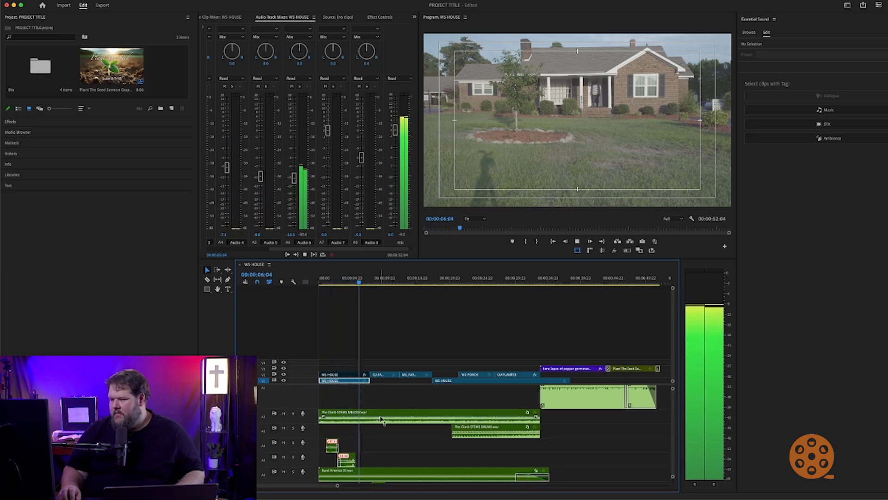
scroll(265, 231, "up", 3)
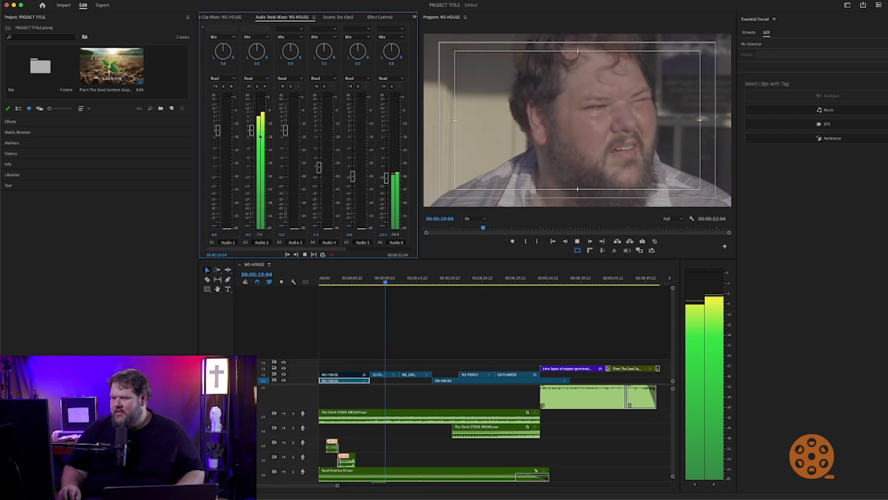
Lower track volumes during playback to about -2 dB on Audio 1, -1.7 dB on Audio 2 and -3.1 dB on Audio 3, playing to the end
left_click_drag(252, 132, 286, 148)
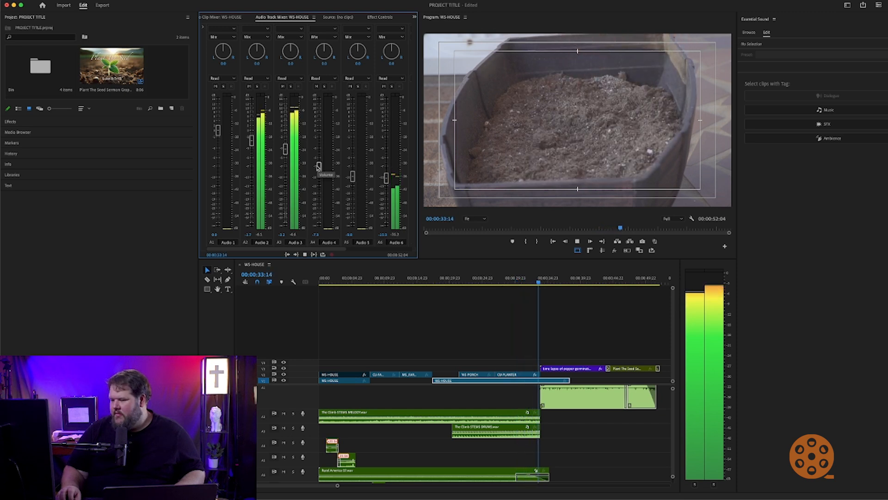
left_click_drag(219, 136, 221, 145)
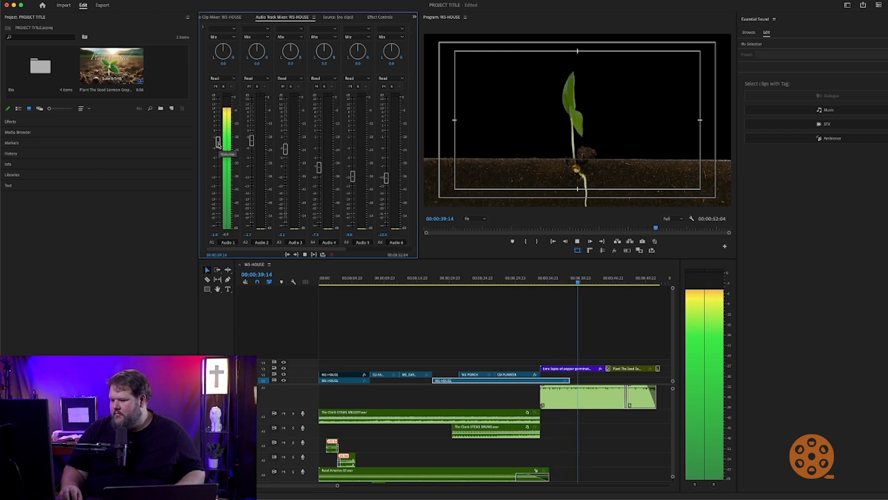
key("space")
key("space")
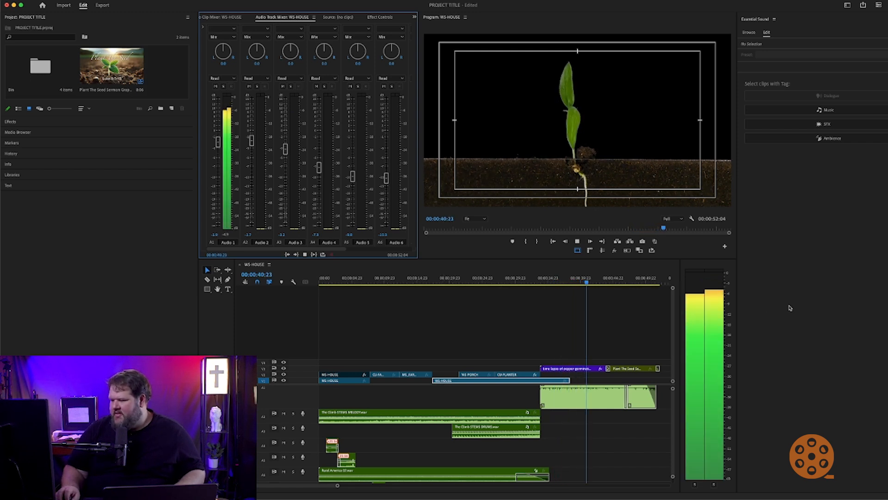
left_click(724, 291)
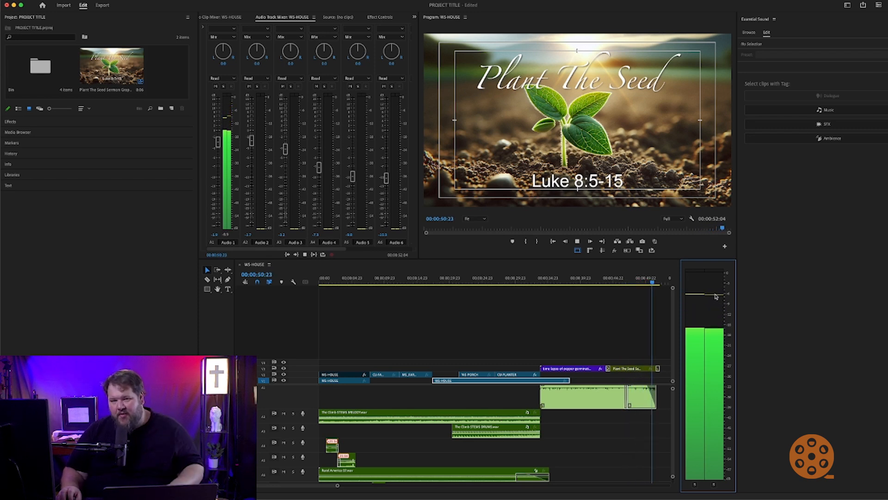
key("space")
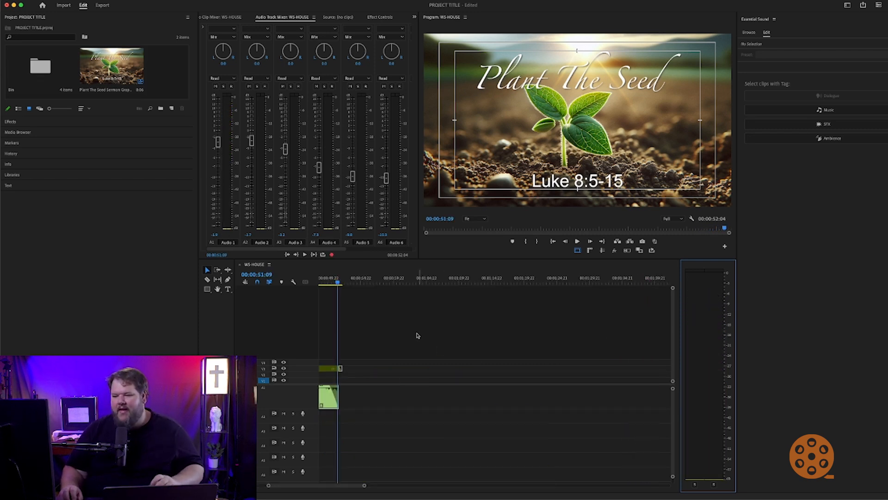
left_click(360, 289)
key("Home")
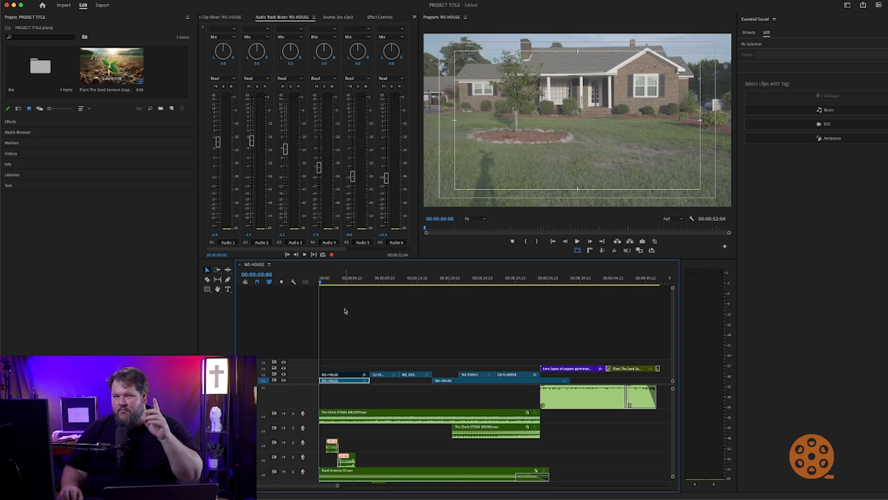
Enlarge the Audio 3 track, lower the drums clip's volume by about 8 dB and play it from about 19 seconds
left_click_drag(310, 435, 310, 448)
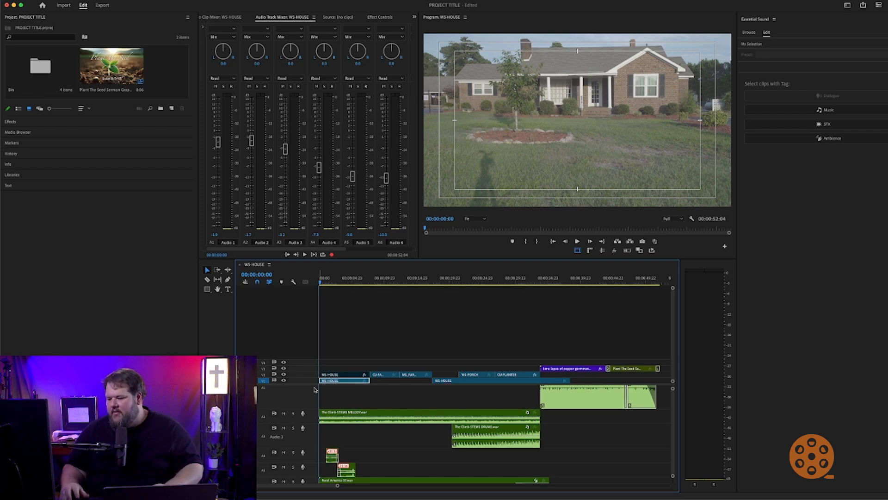
left_click(489, 438)
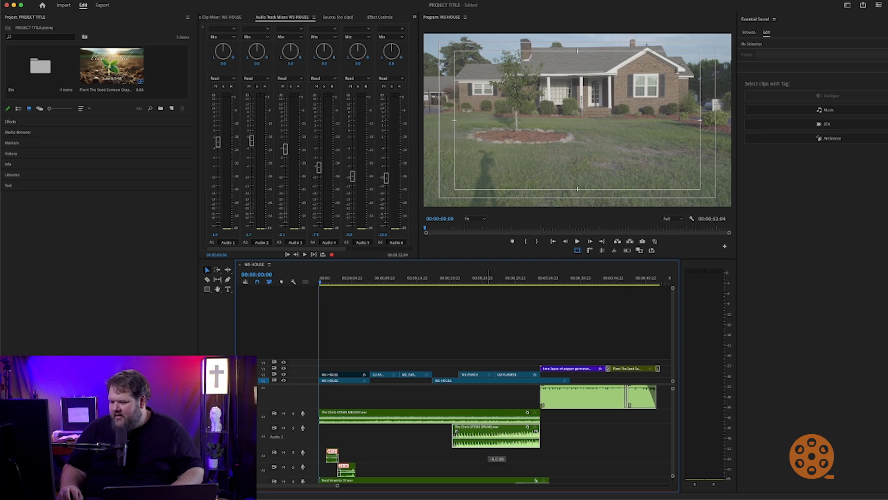
left_click(486, 439)
left_click(446, 278)
key("space")
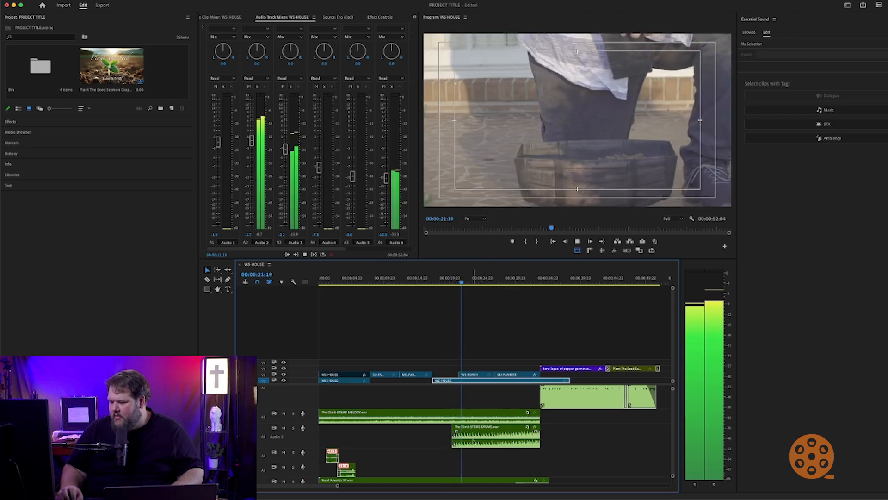
key("space")
Fine-tune the drums clip's volume level on Audio 3 and replay the passage from about 21 seconds
left_click_drag(474, 438, 477, 439)
key("space")
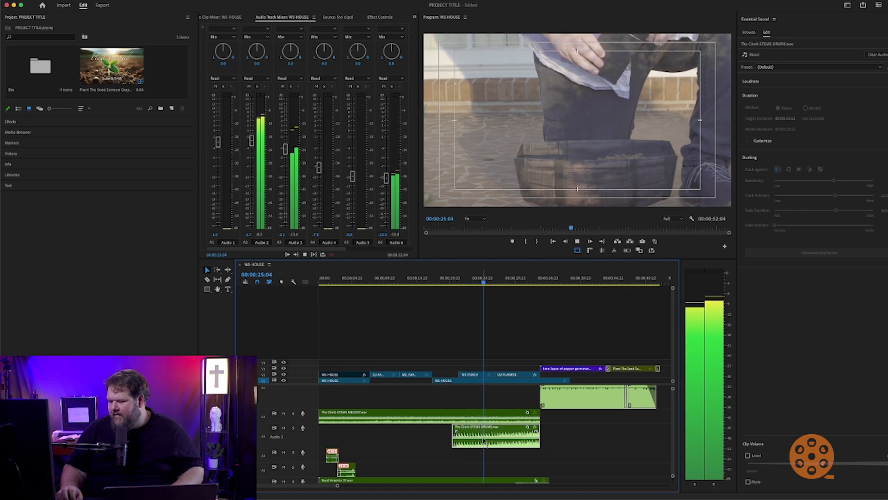
key("space")
left_click_drag(492, 283, 459, 283)
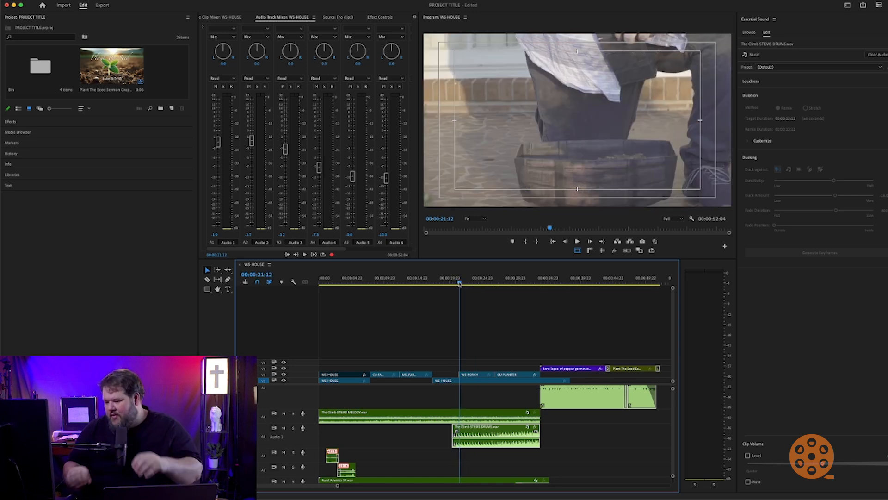
key("space")
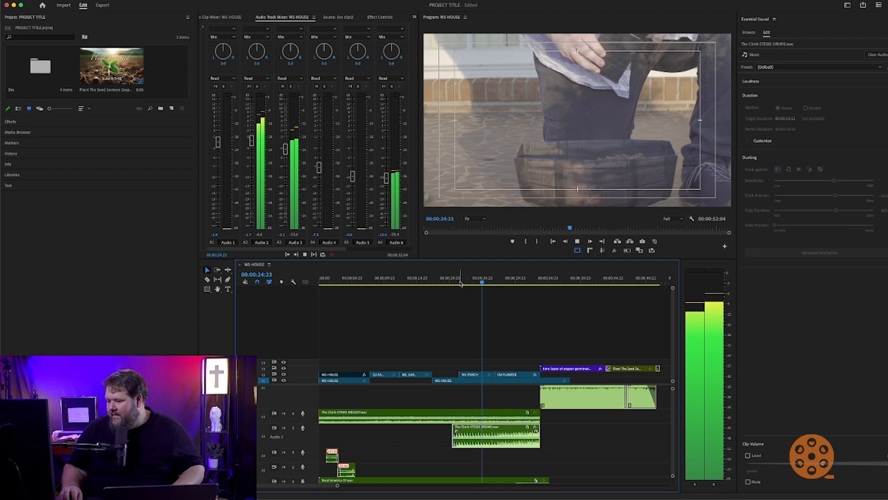
key("space")
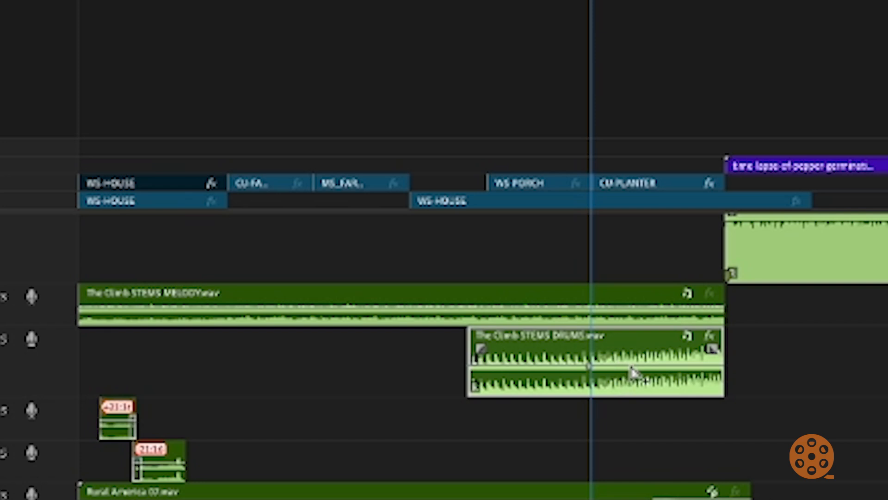
Keyframe the drums clip's volume to rise between about 27 and 30 seconds and play the passage through about 32 seconds
left_click_drag(631, 364, 639, 357)
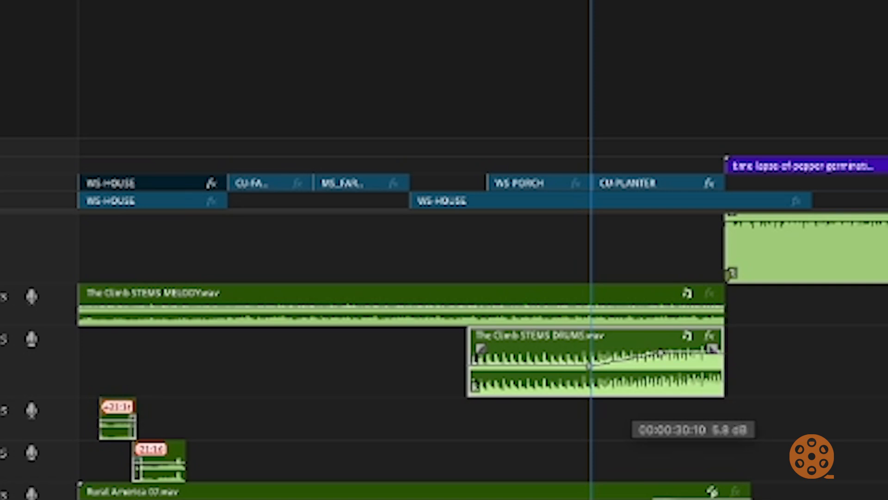
left_click_drag(666, 356, 659, 362)
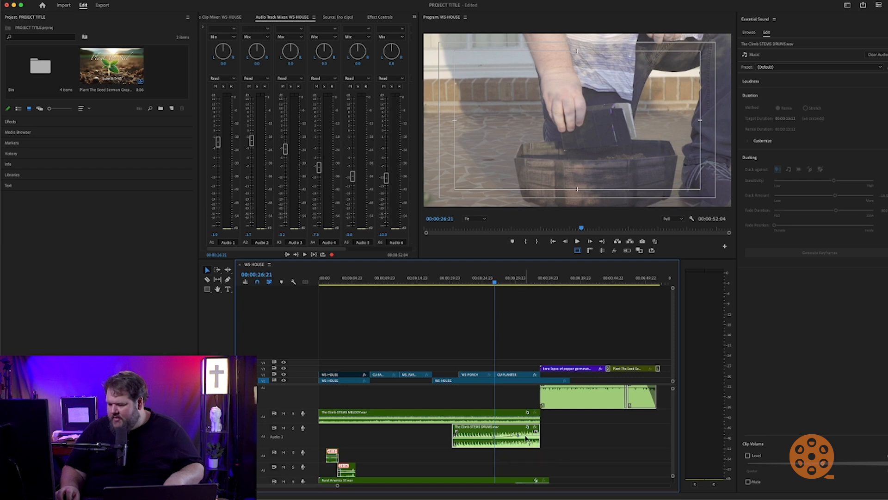
key("space")
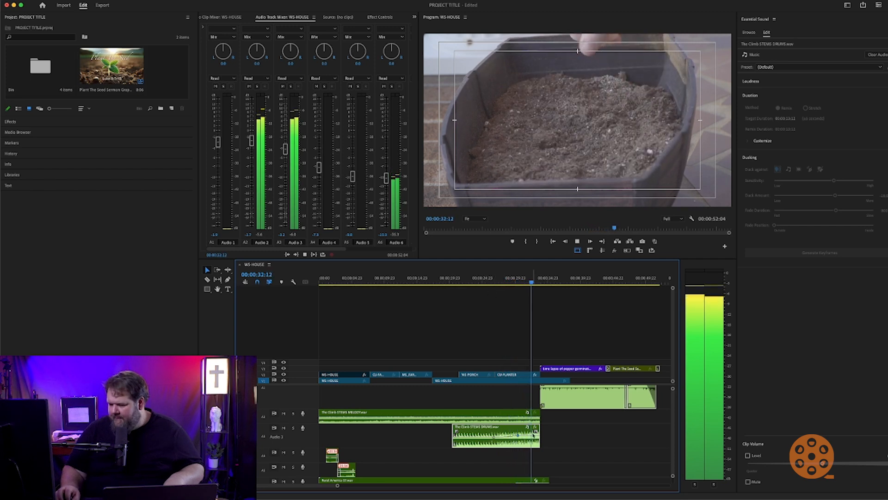
Fine-tune the drums clip's volume keyframe near 30 seconds on Audio 3, replaying the passage after each adjustment
key("space")
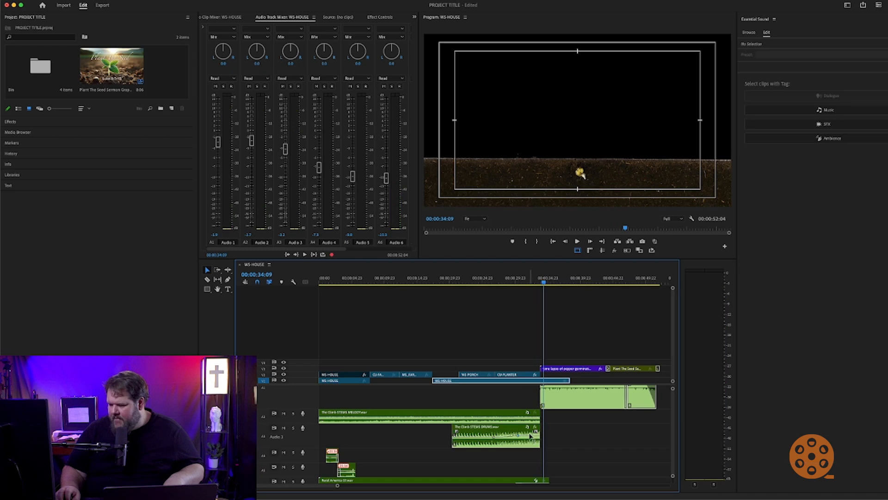
left_click(520, 437)
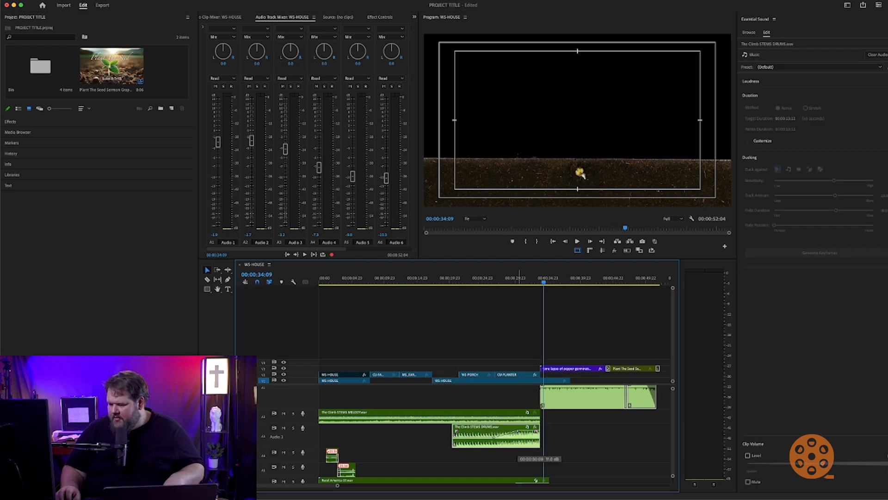
key("space")
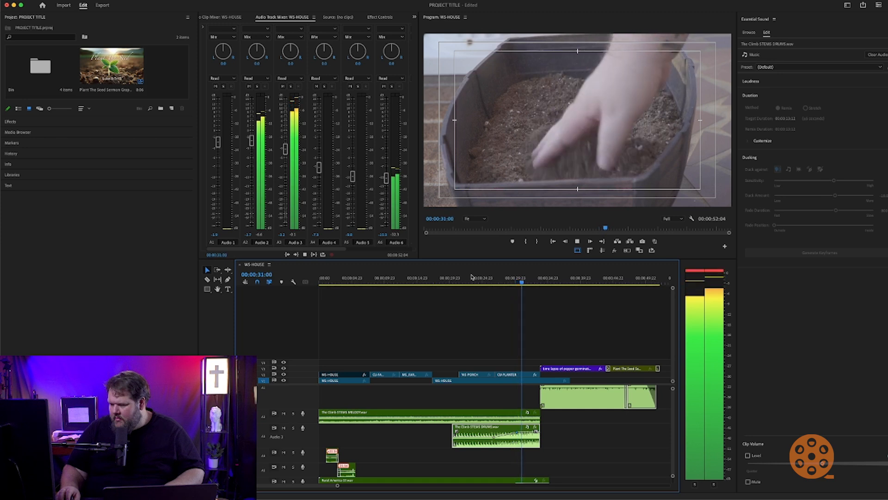
key("space")
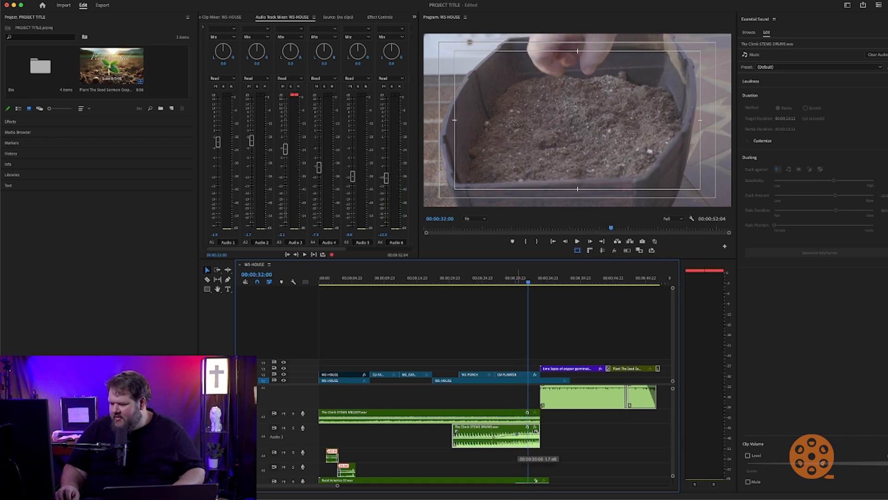
left_click(484, 284)
key("space")
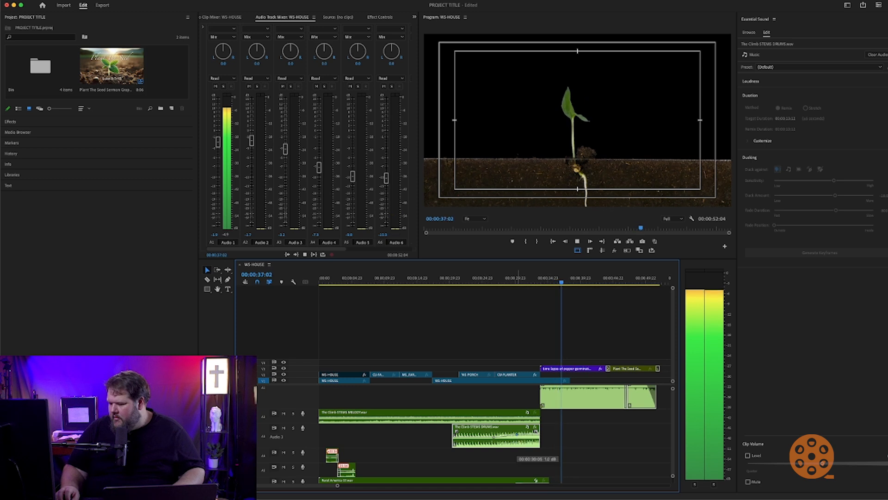
left_click(508, 284)
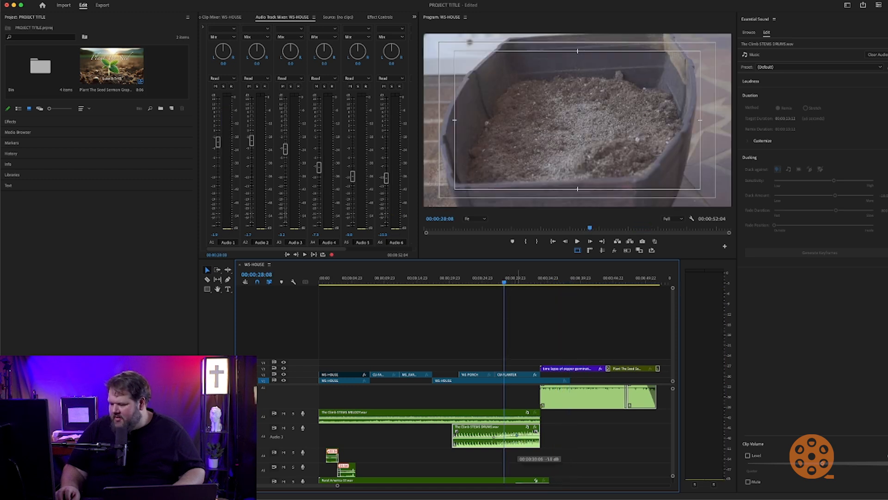
key("space")
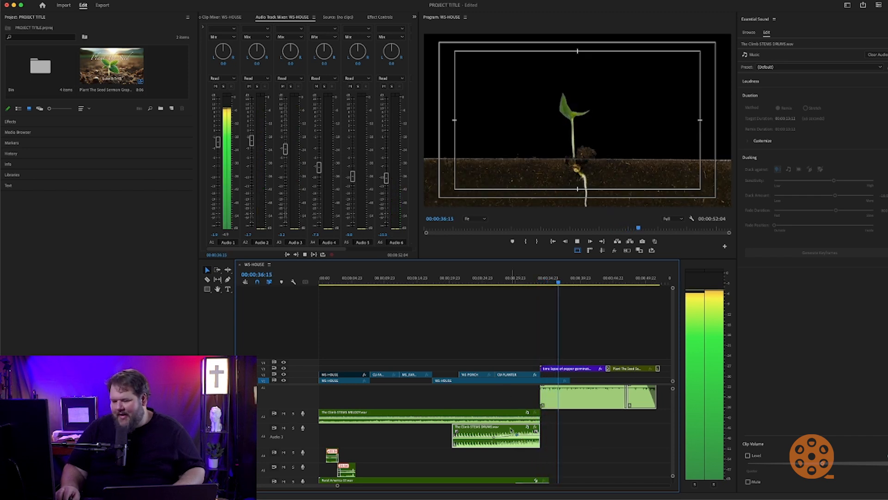
Play the Audio 1 music clip through to the end of the sequence and move back to about 35 seconds
scroll(505, 443, "up", 3)
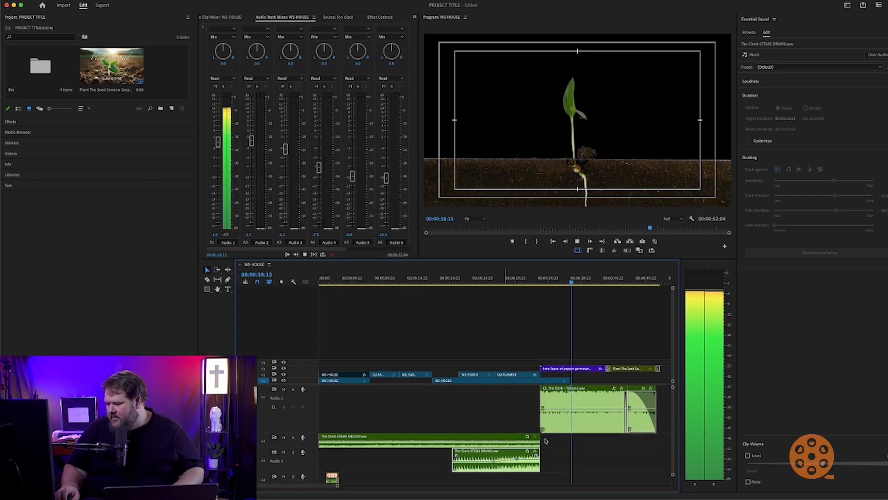
scroll(522, 439, "right", 4)
scroll(523, 432, "right", 1)
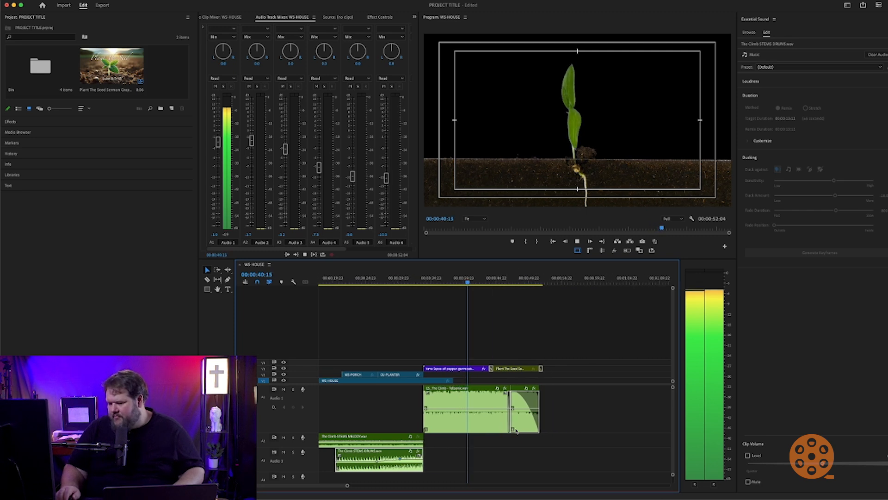
scroll(509, 429, "right", 1)
scroll(504, 429, "left", 2)
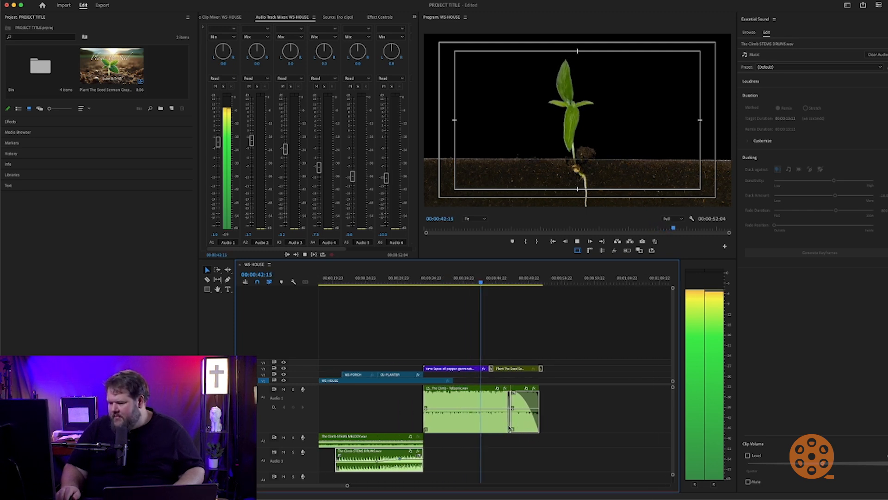
scroll(502, 430, "right", 1)
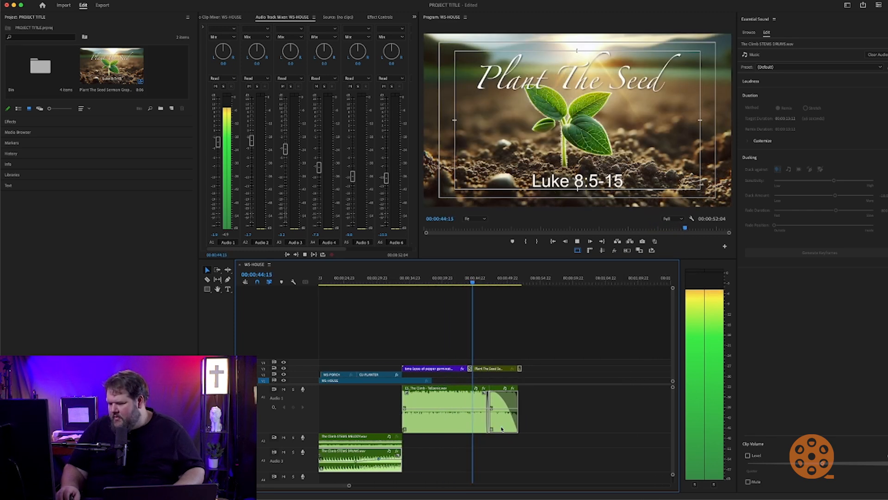
scroll(492, 426, "right", 1)
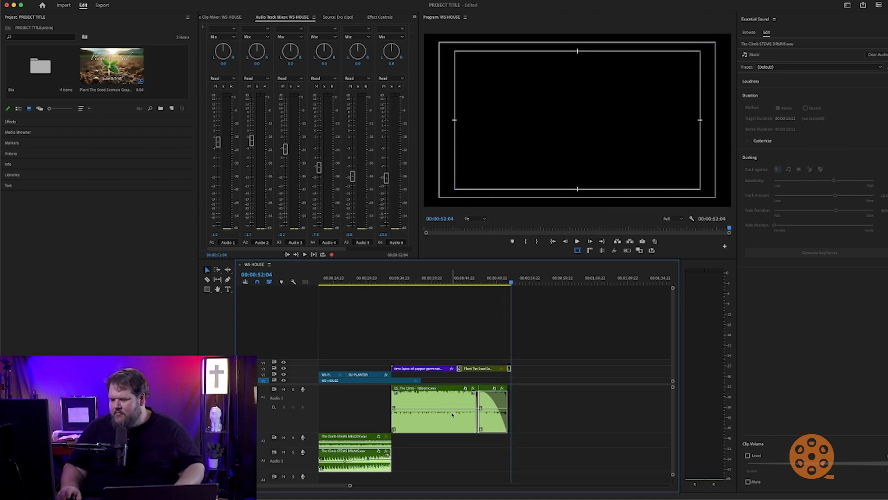
left_click_drag(511, 282, 453, 283)
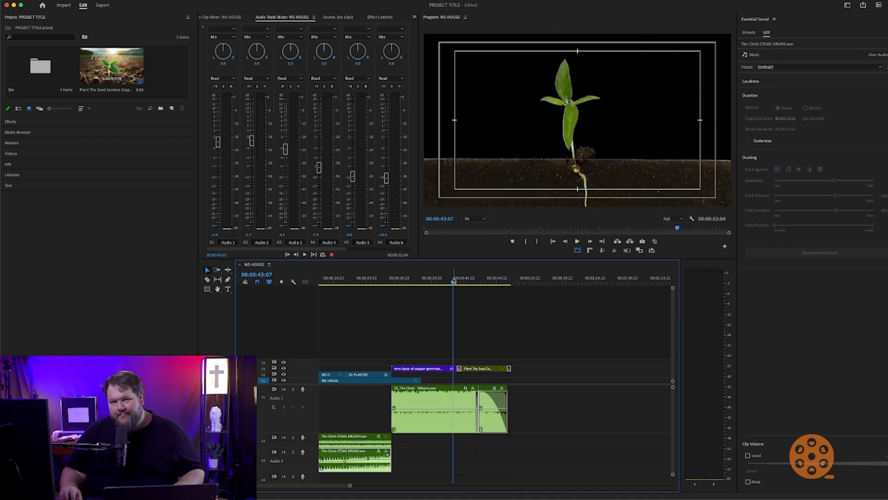
left_click_drag(454, 282, 400, 283)
Play the sequence from the beginning and inspect the sound-effect and ambience tracks below Audio 3
scroll(426, 339, "left", 5)
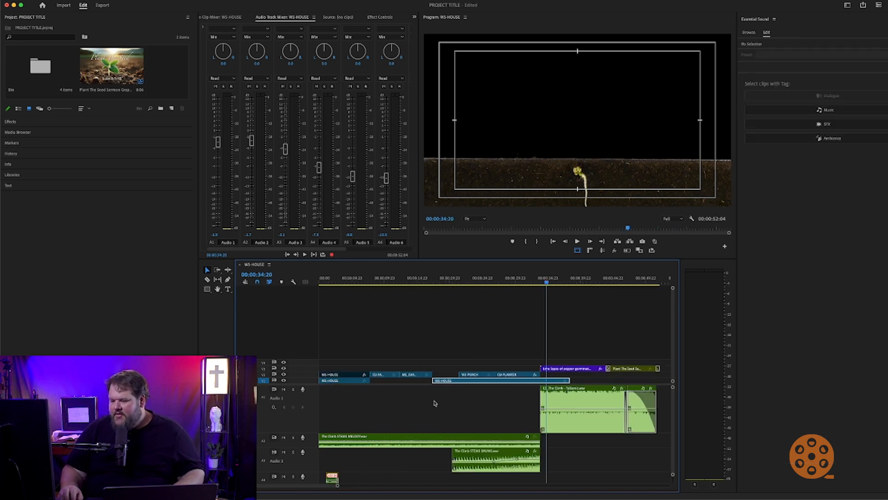
scroll(453, 446, "down", 5)
scroll(453, 447, "up", 5)
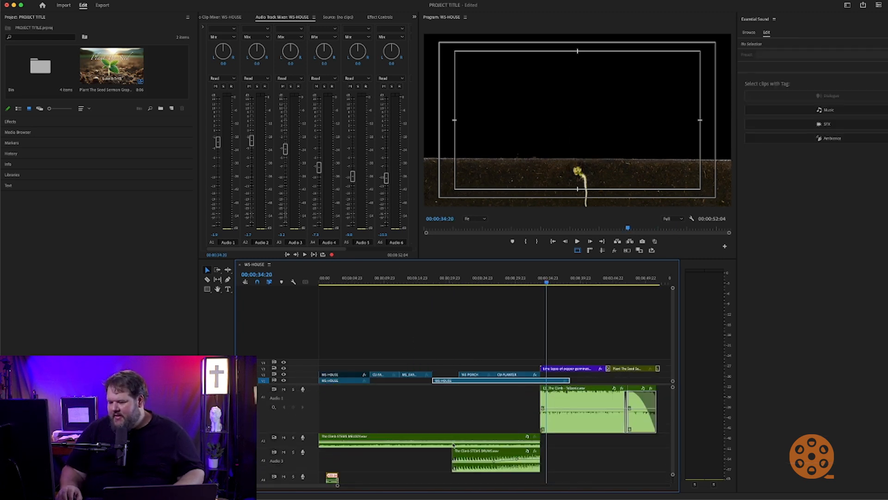
left_click_drag(418, 284, 323, 283)
key("space")
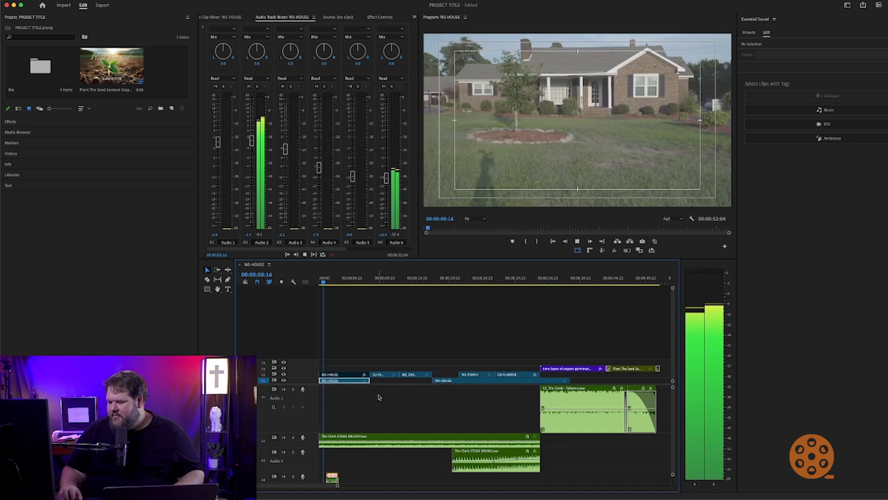
scroll(368, 468, "down", 3)
scroll(368, 469, "down", 2)
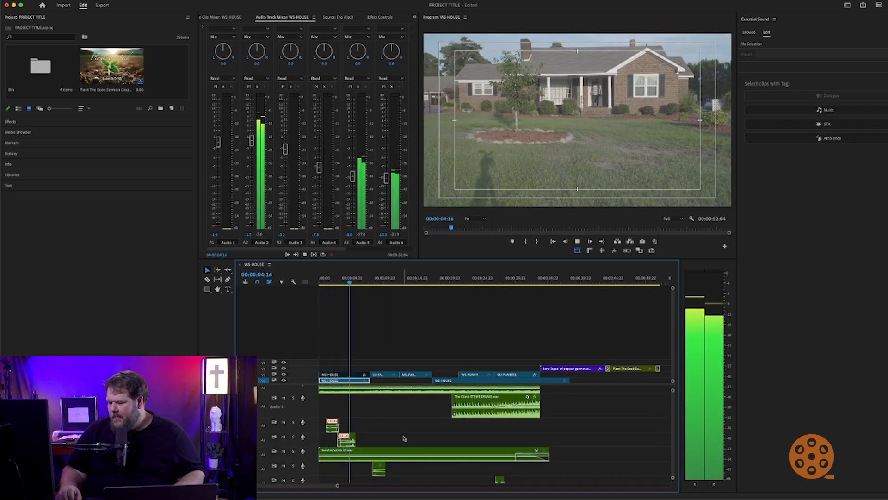
scroll(403, 437, "up", 1)
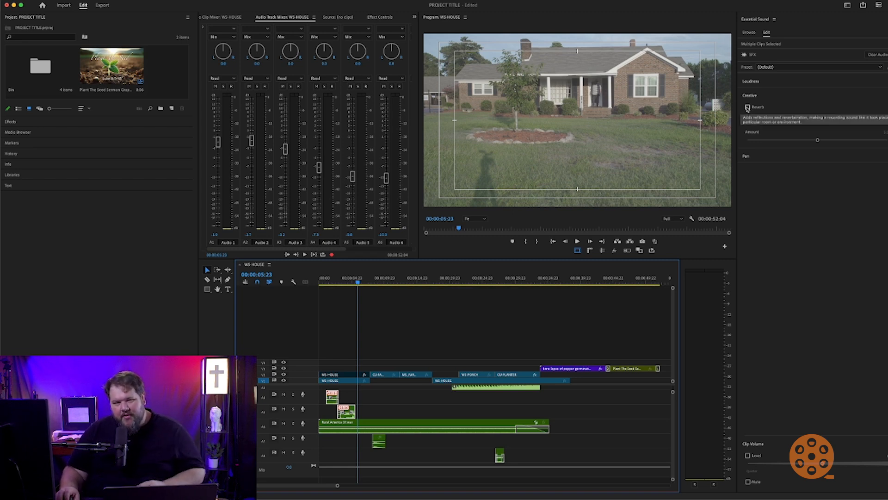
Clear the audio type of the two selected effects clips, tag them as SFX and enable Heavy Reverb
left_click(747, 108)
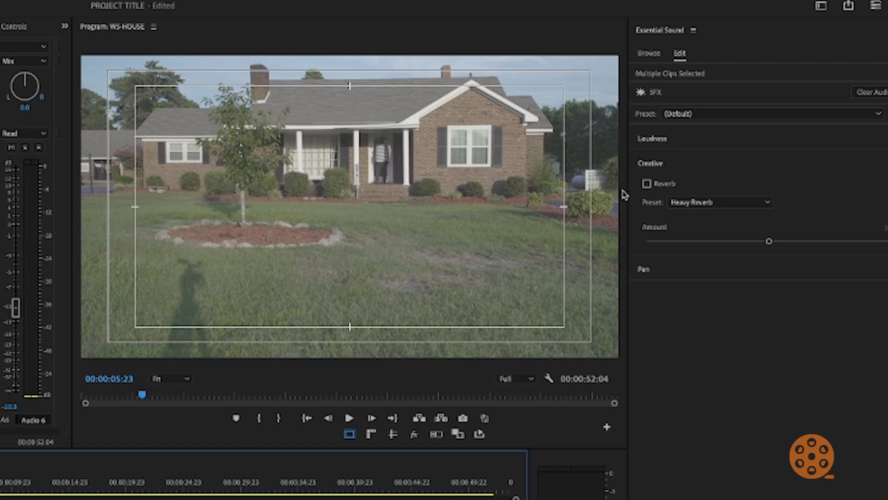
left_click(647, 185)
left_click(882, 93)
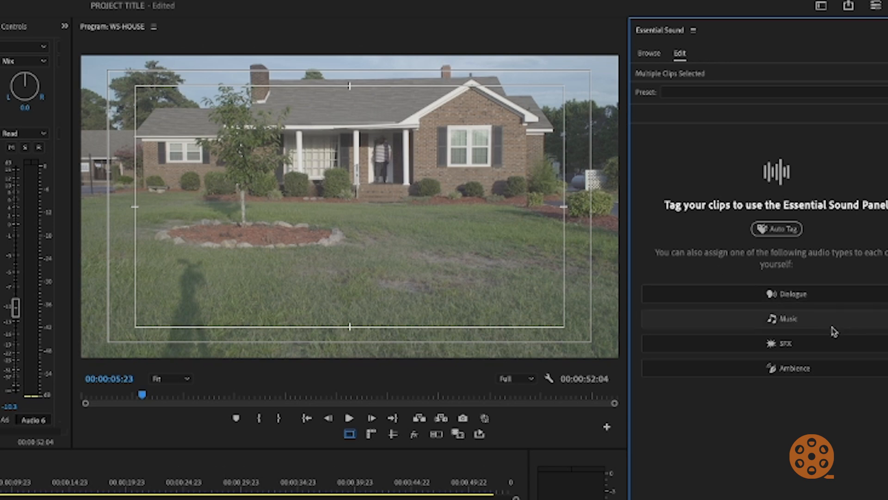
left_click(825, 345)
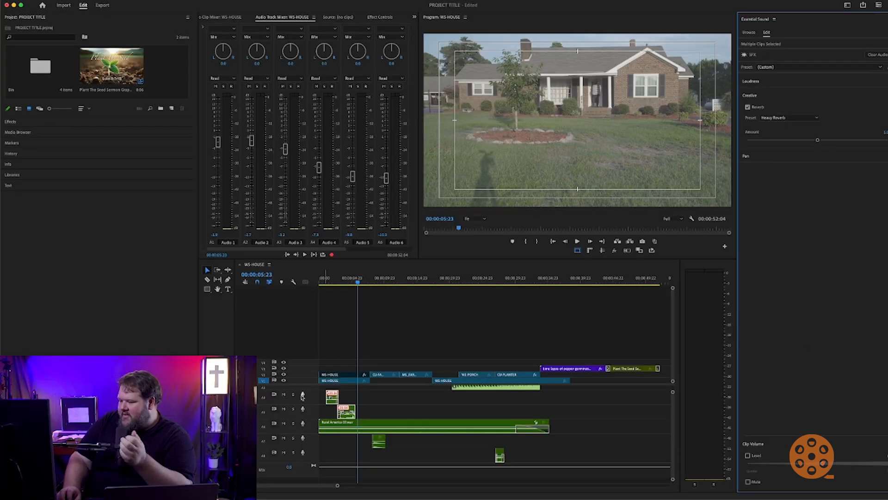
Solo the effects and ambience tracks, play from the start and slightly raise the reverb amount on the front door clip
left_click(294, 395)
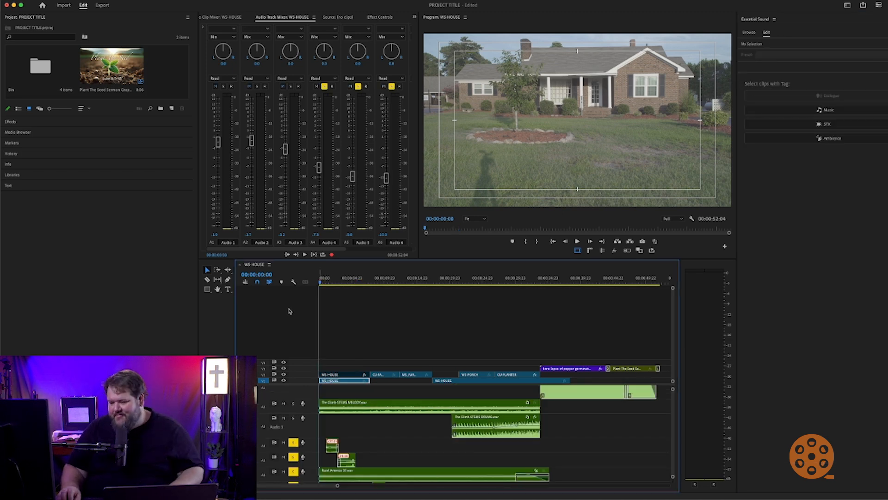
key("space")
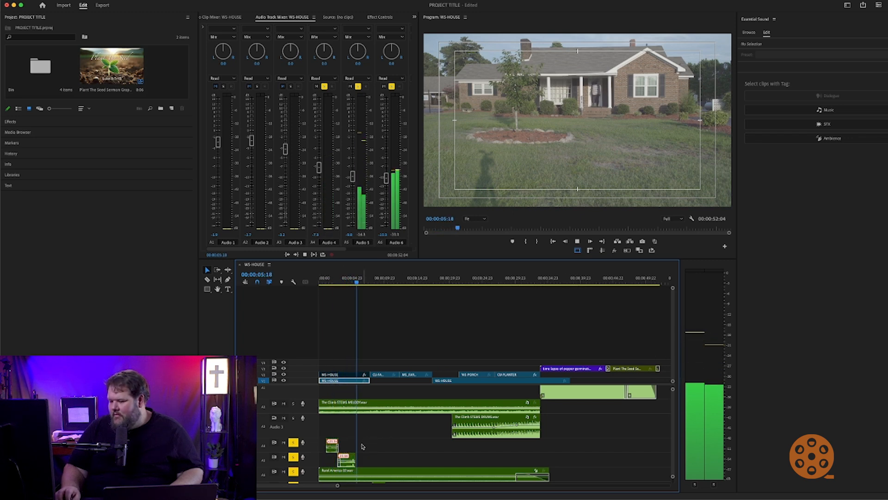
left_click(350, 464)
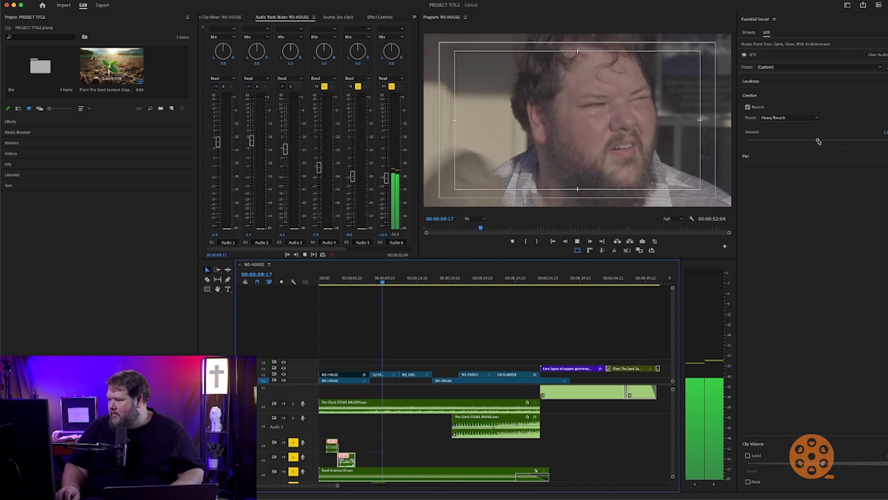
left_click_drag(818, 141, 825, 140)
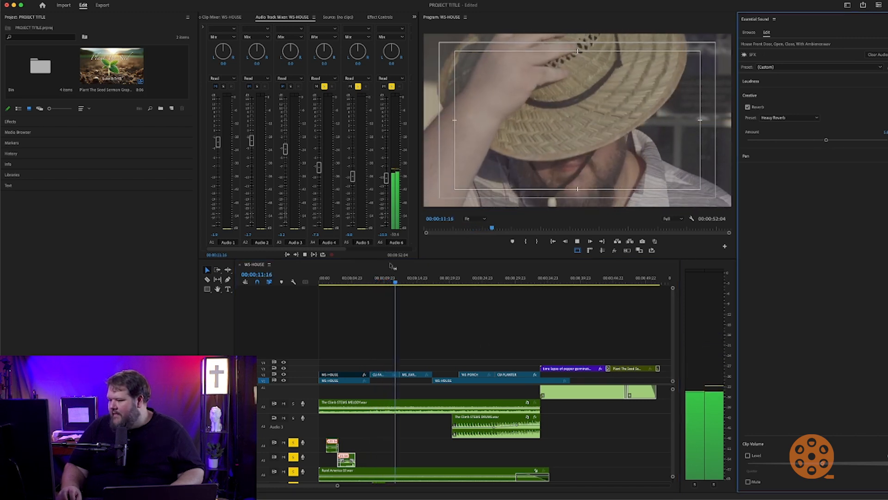
left_click(322, 283)
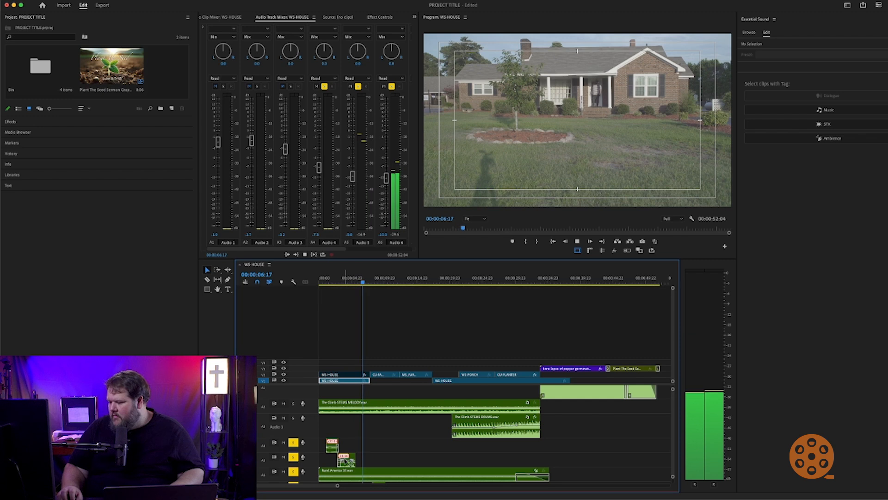
key("space")
Play from about 1 second with Audio 2 and 3 also soloed, and turn off solo on all tracks during playback
left_click_drag(365, 283, 327, 284)
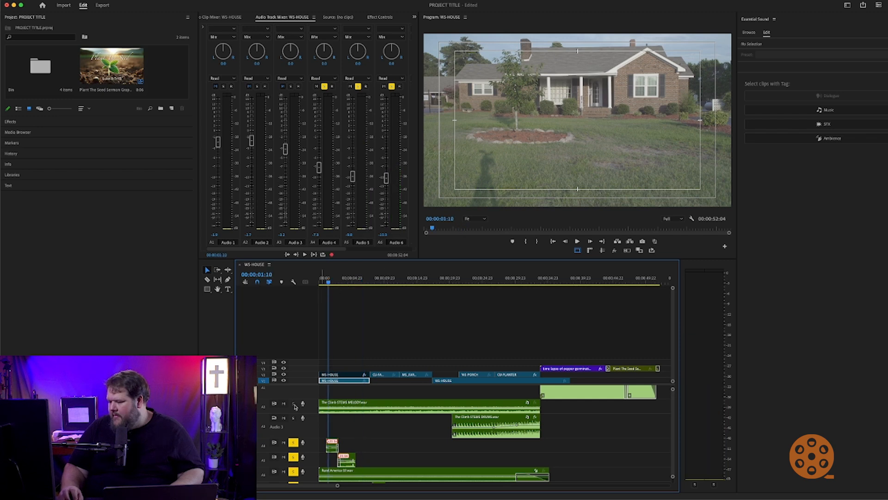
key("space")
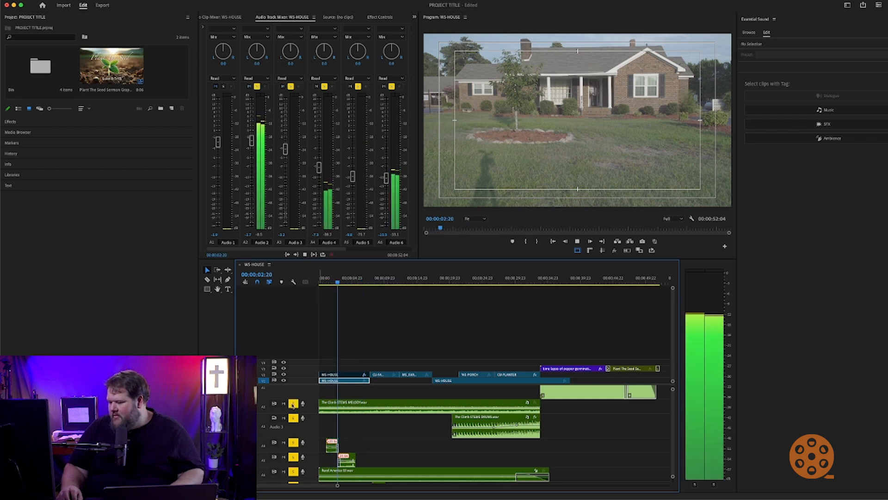
scroll(295, 428, "down", 3)
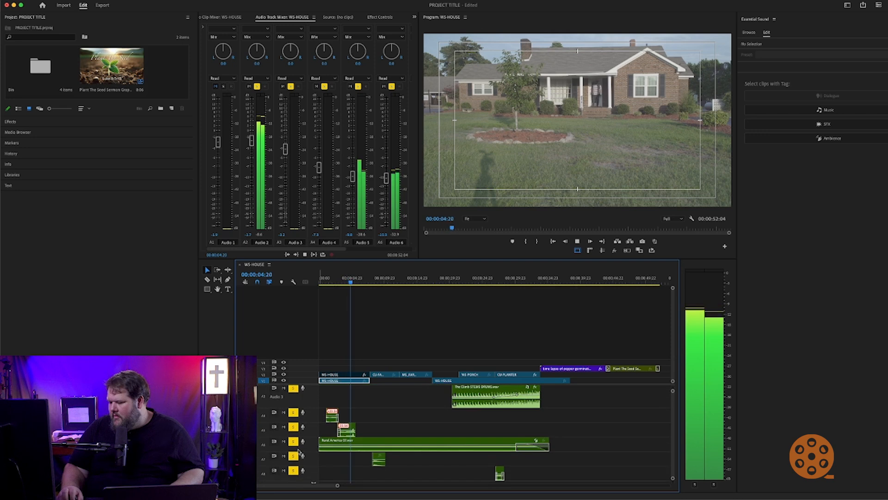
left_click(295, 458)
left_click(294, 444)
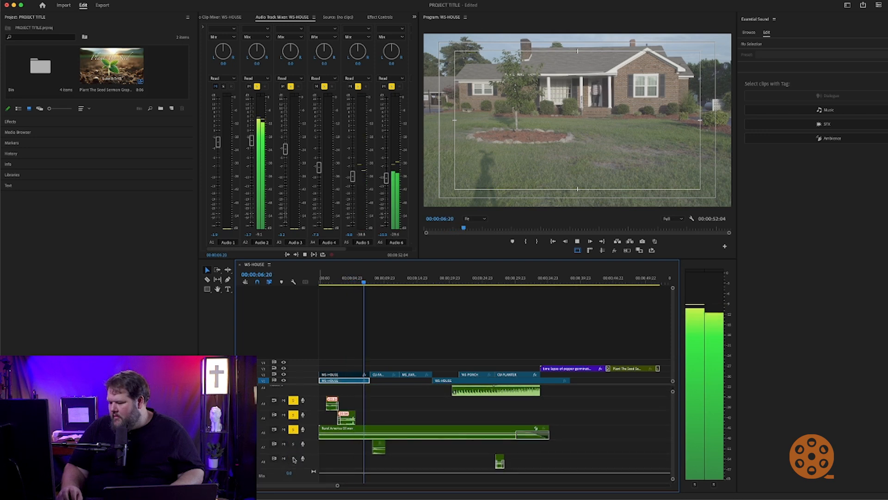
left_click(294, 429)
left_click(294, 415)
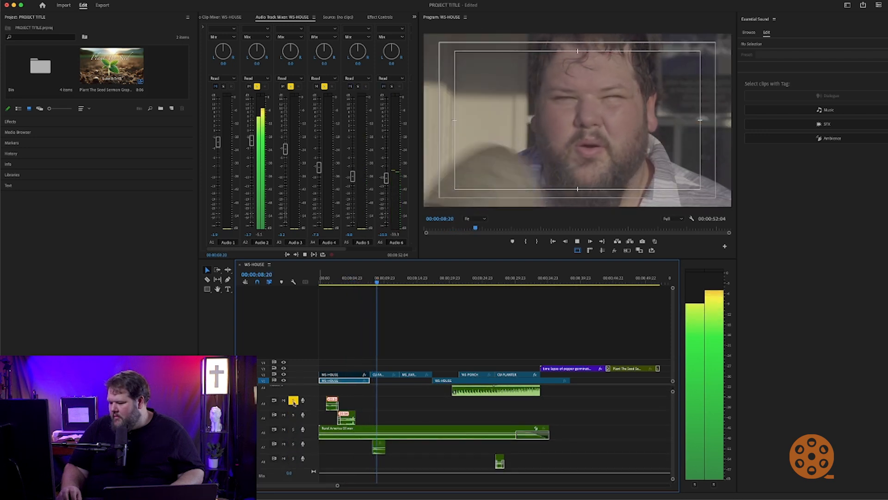
left_click(294, 401)
scroll(295, 416, "up", 3)
left_click(294, 436)
left_click(294, 421)
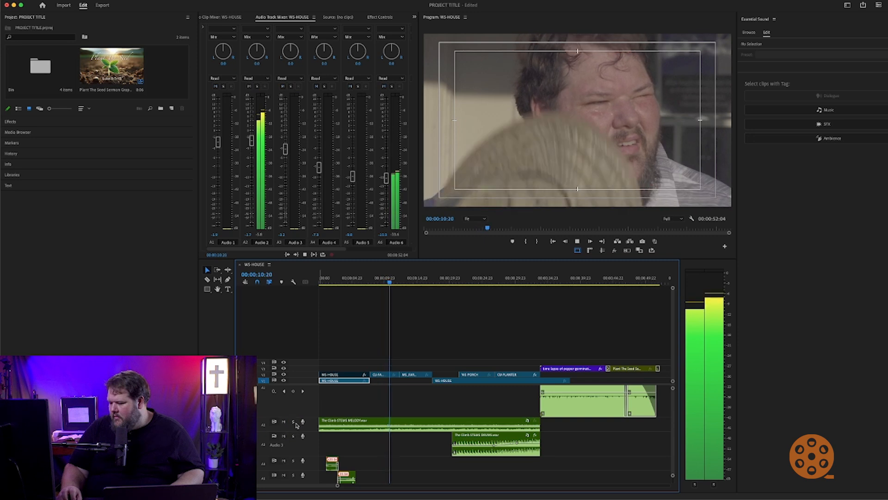
Play the full mix through to about 40 seconds and return to the start of the sequence
scroll(324, 433, "down", 2)
scroll(330, 434, "down", 1)
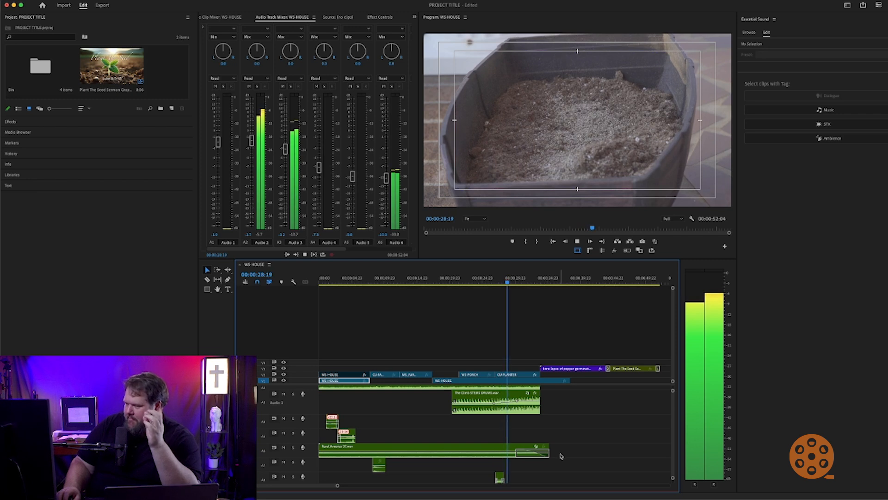
scroll(563, 461, "up", 3)
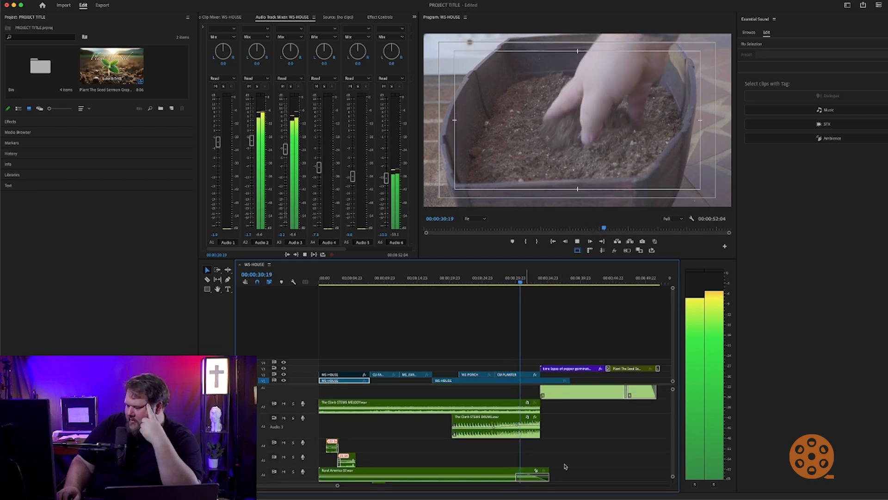
scroll(565, 464, "up", 2)
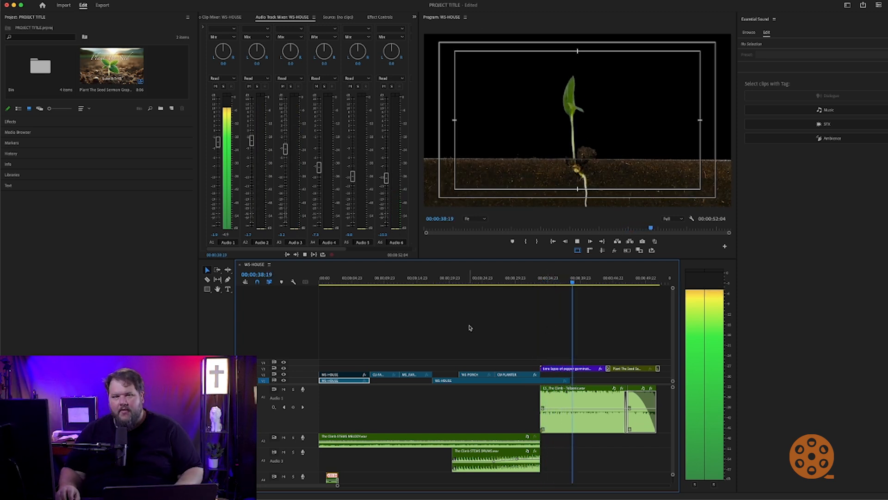
key("space")
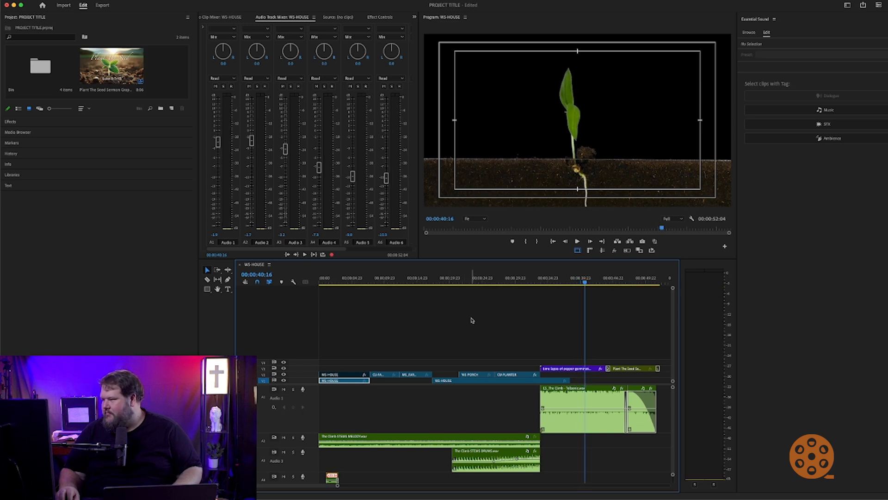
left_click_drag(570, 281, 256, 253)
left_click(829, 5)
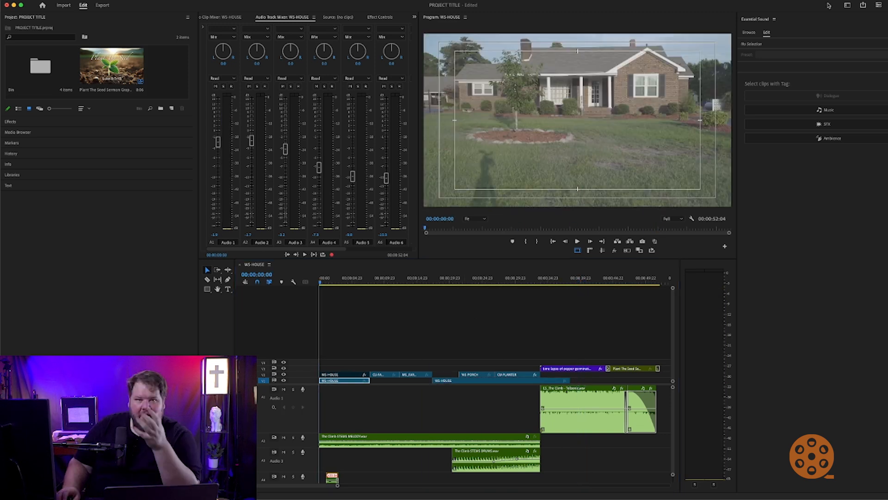